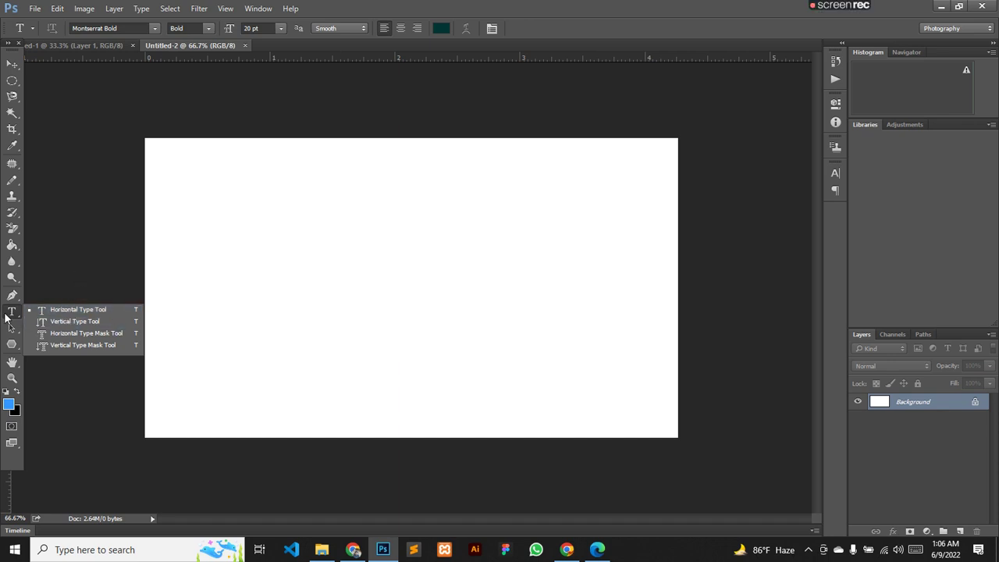
- Add a horizontal text line reading "BANGLADESH IS A BEAUTIFUL COUNTRY" on the blank canvas
{"action": "left_click", "coordinate": [50, 310]}
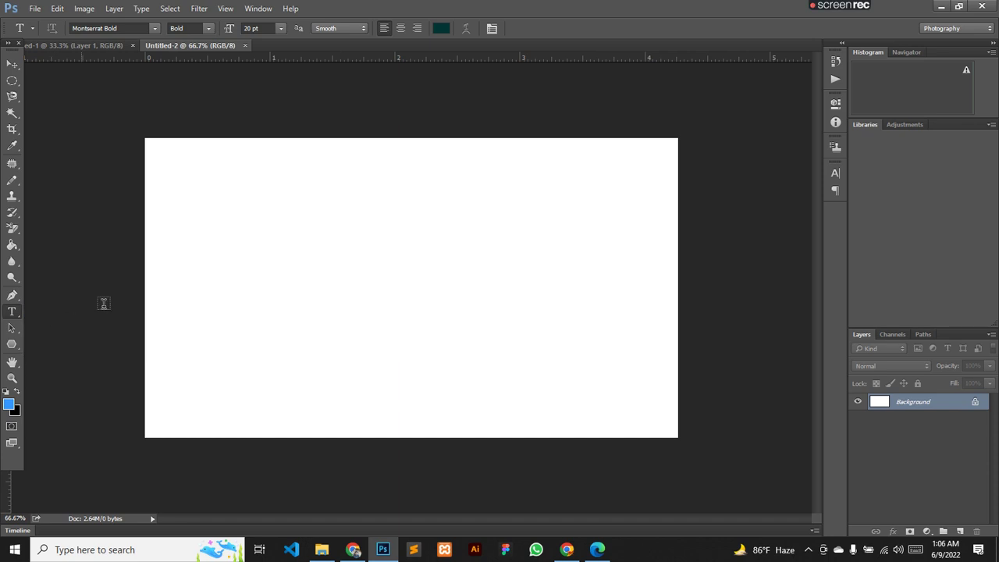
{"action": "left_click", "coordinate": [271, 270]}
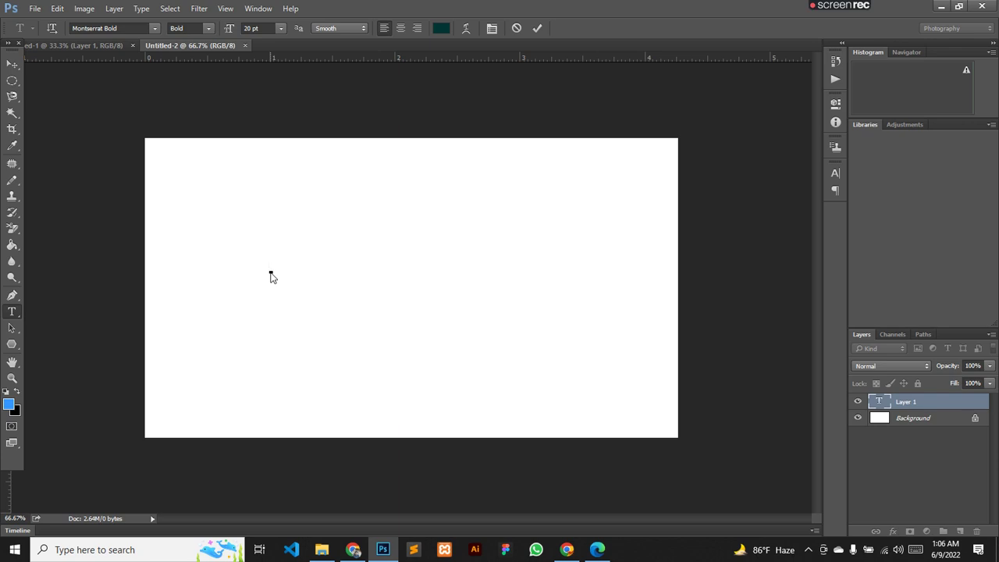
{"action": "type", "text": "BANGLADESH IS A BEAUTI"}
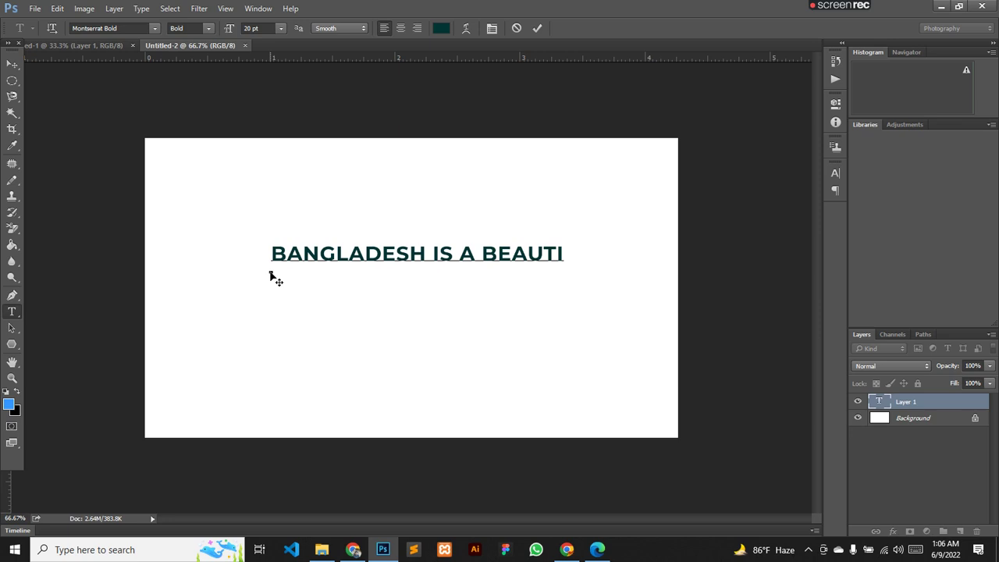
{"action": "type", "text": "FUL COUNTRY"}
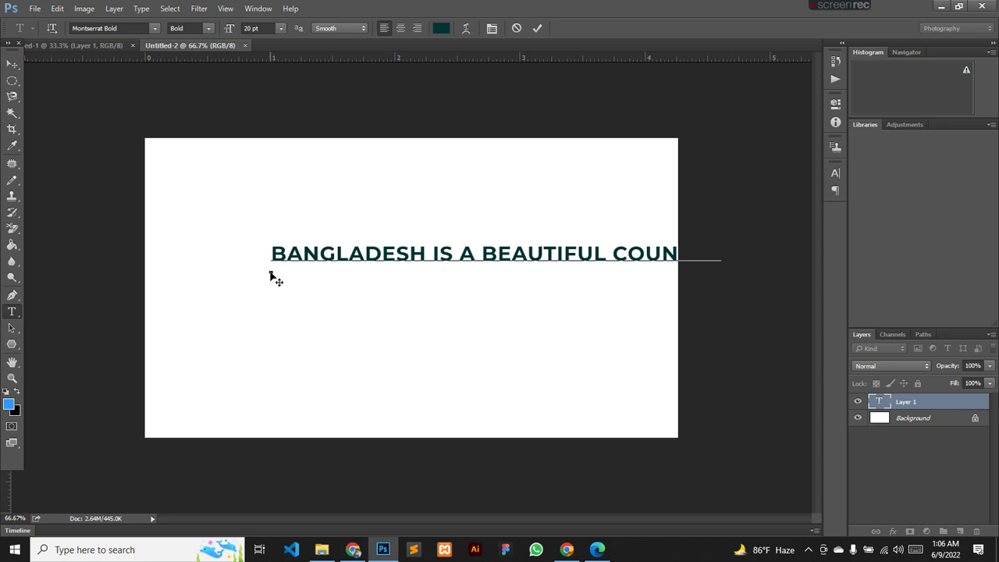
{"action": "left_click", "coordinate": [537, 28]}
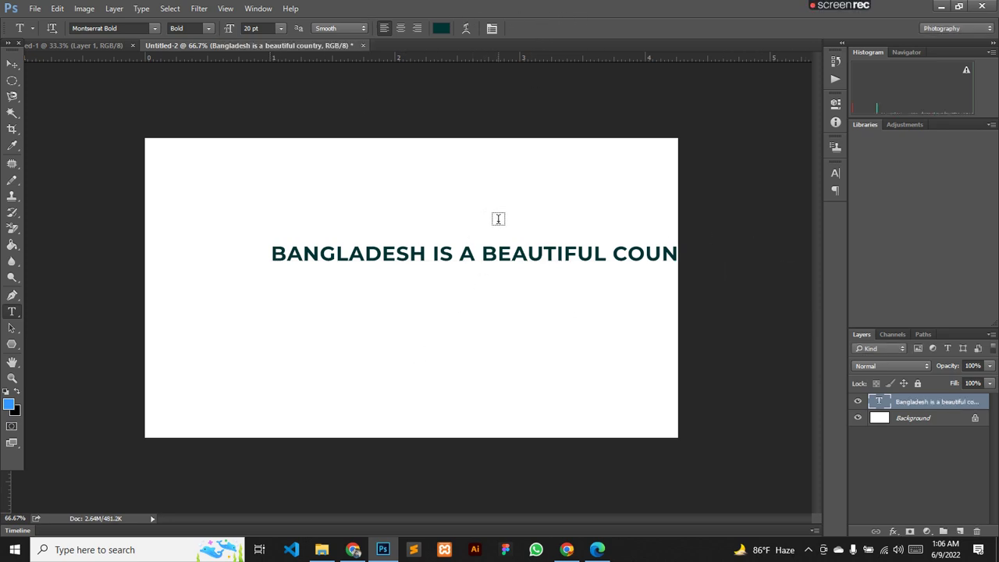
- Recolor the whole text line to black (000000) and move it left so it fits entirely on the canvas
{"action": "double_click", "coordinate": [875, 402]}
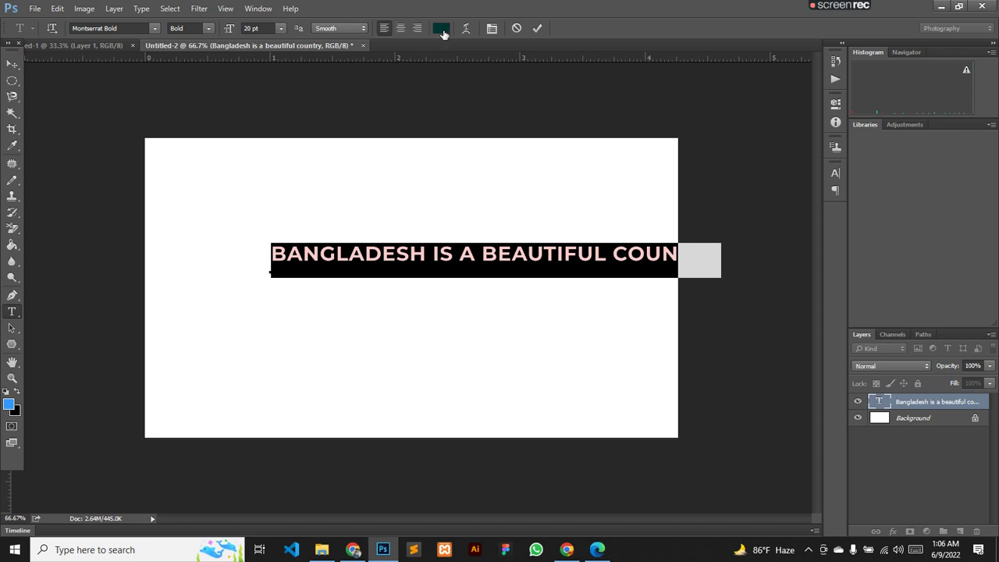
{"action": "left_click", "coordinate": [441, 29]}
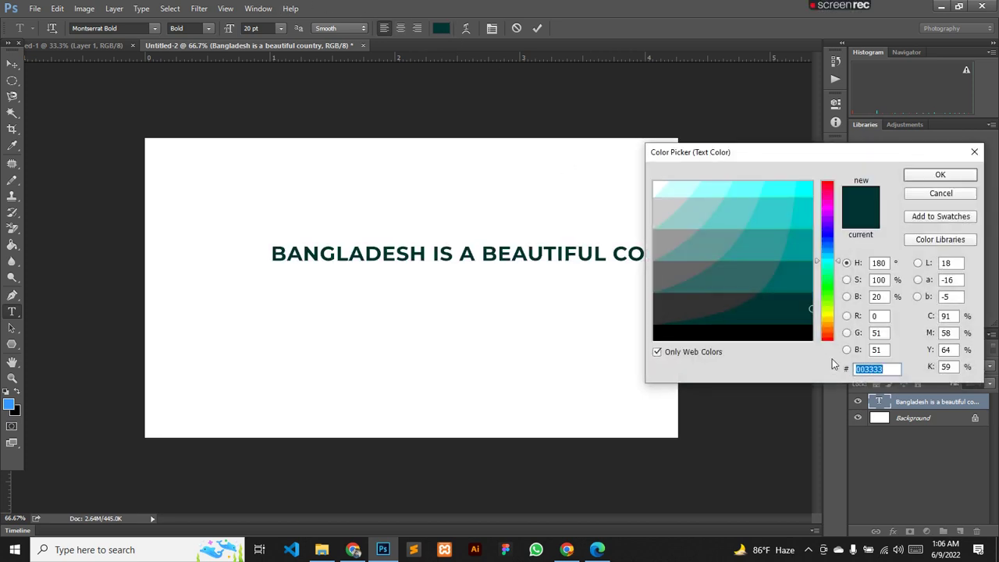
{"action": "left_click_drag", "start_coordinate": [665, 334], "coordinate": [657, 334]}
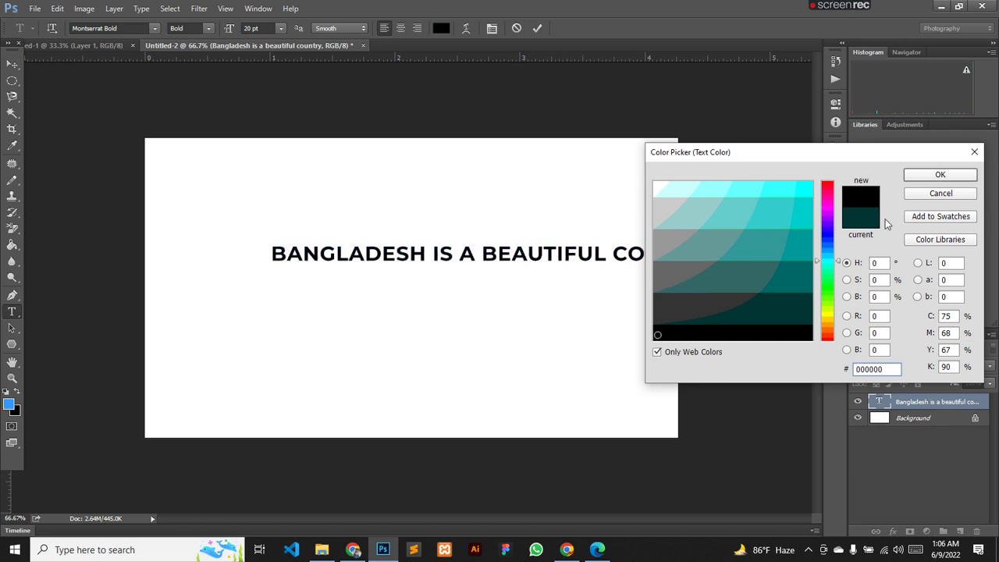
{"action": "left_click", "coordinate": [923, 179]}
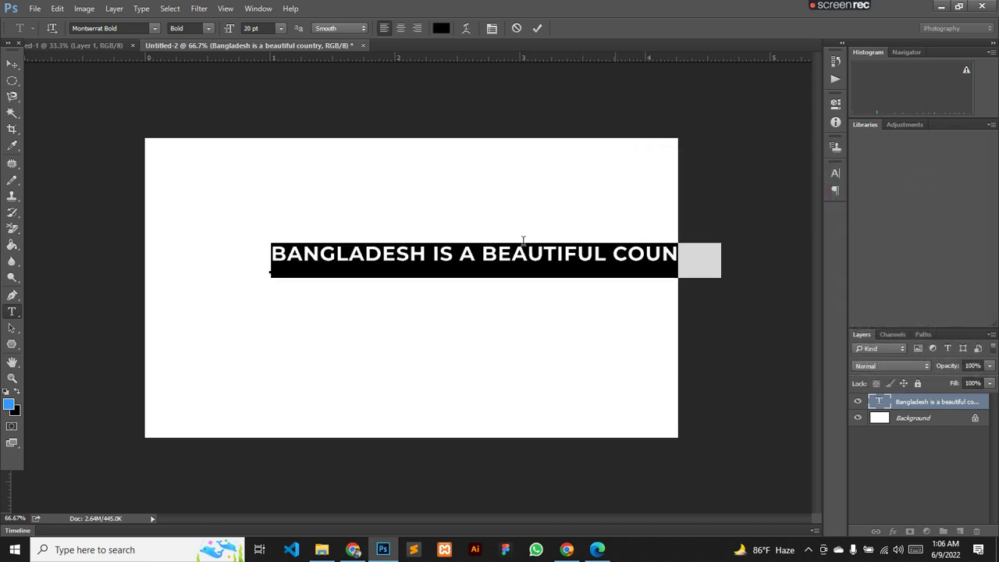
{"action": "left_click", "coordinate": [538, 29]}
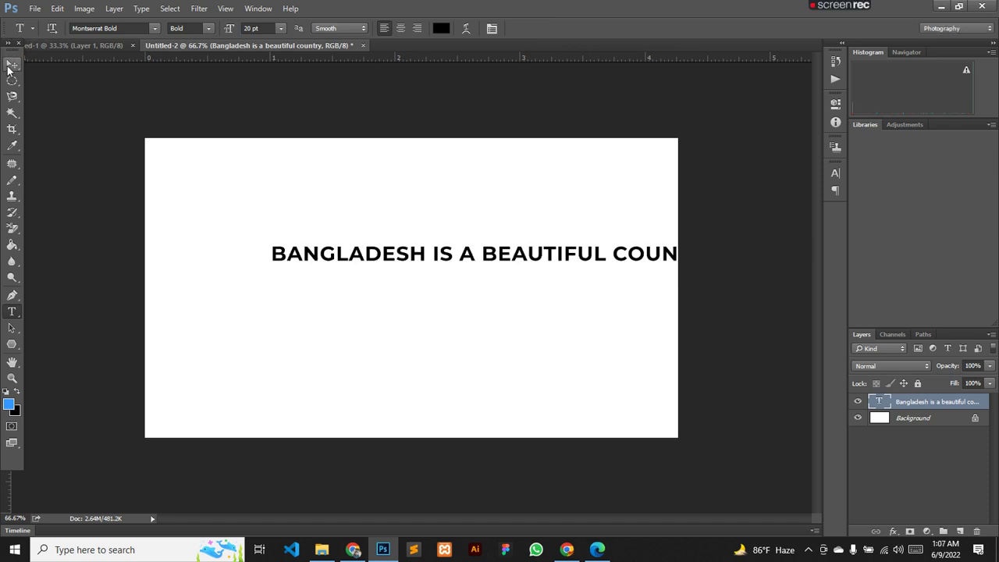
{"action": "left_click", "coordinate": [11, 64]}
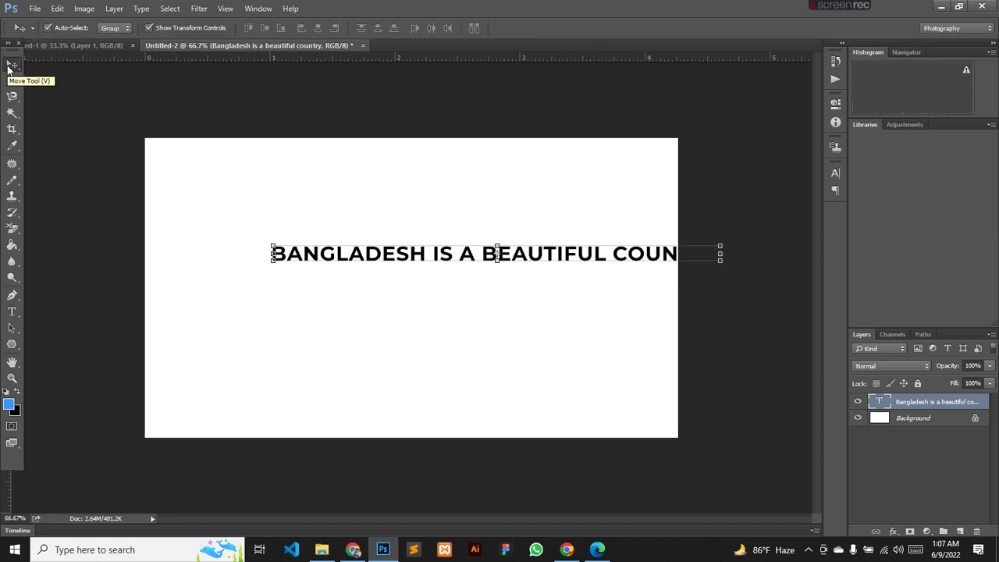
{"action": "left_click_drag", "start_coordinate": [341, 258], "coordinate": [250, 256]}
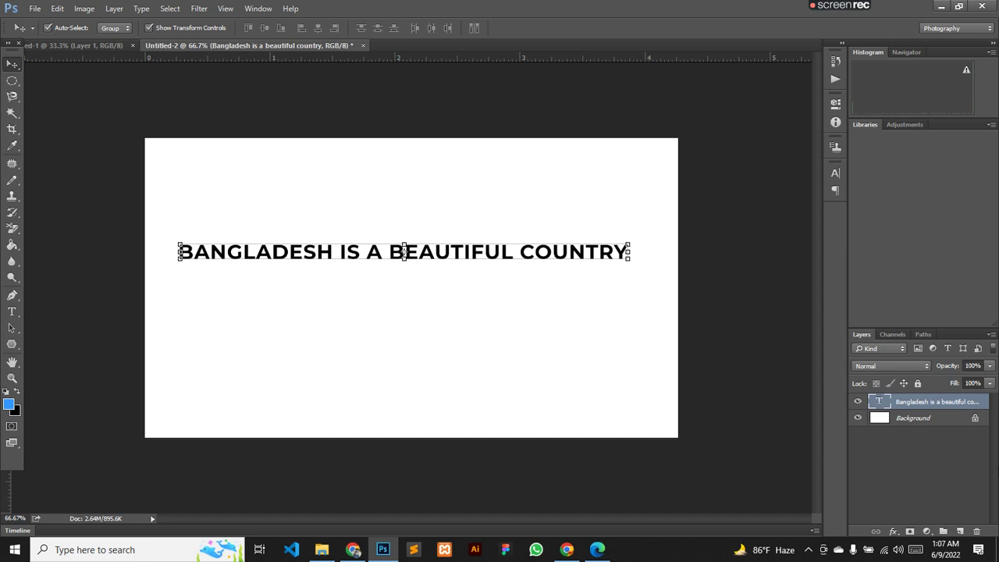
- Change the font of the whole text line to Garamond Bold and commit the edit
{"action": "double_click", "coordinate": [880, 401]}
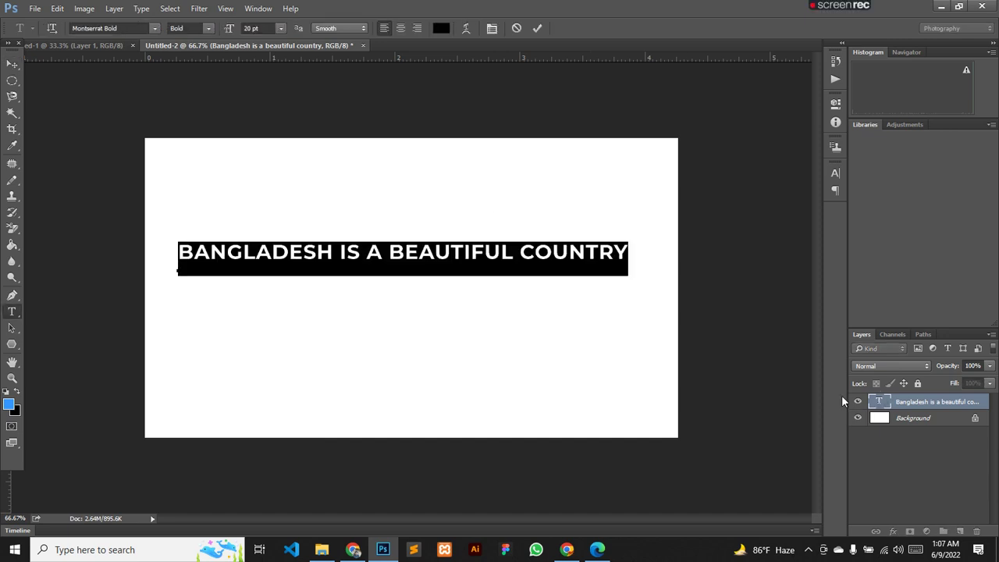
{"action": "left_click", "coordinate": [154, 28]}
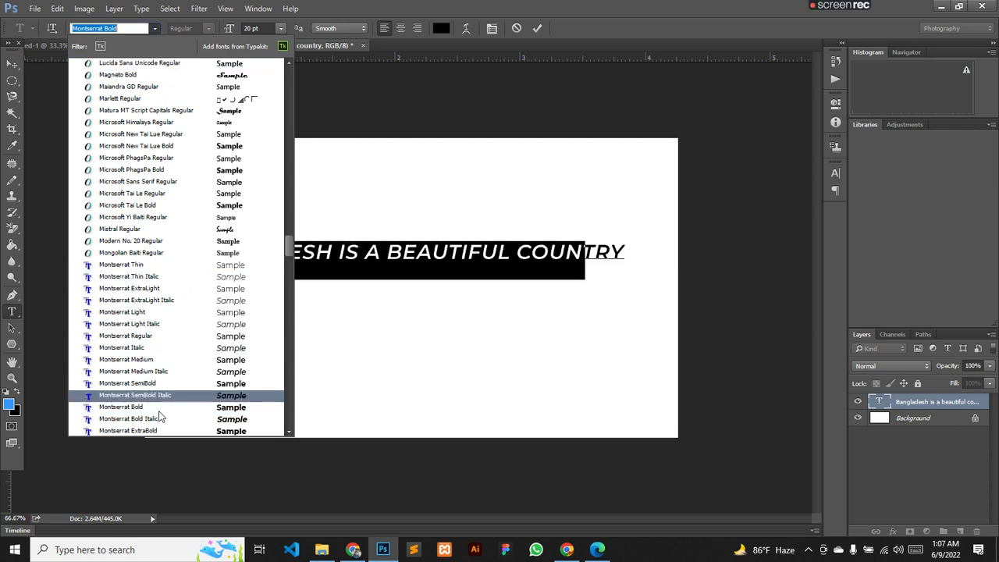
{"action": "scroll", "coordinate": [162, 378], "scroll_direction": "up", "scroll_amount": 2}
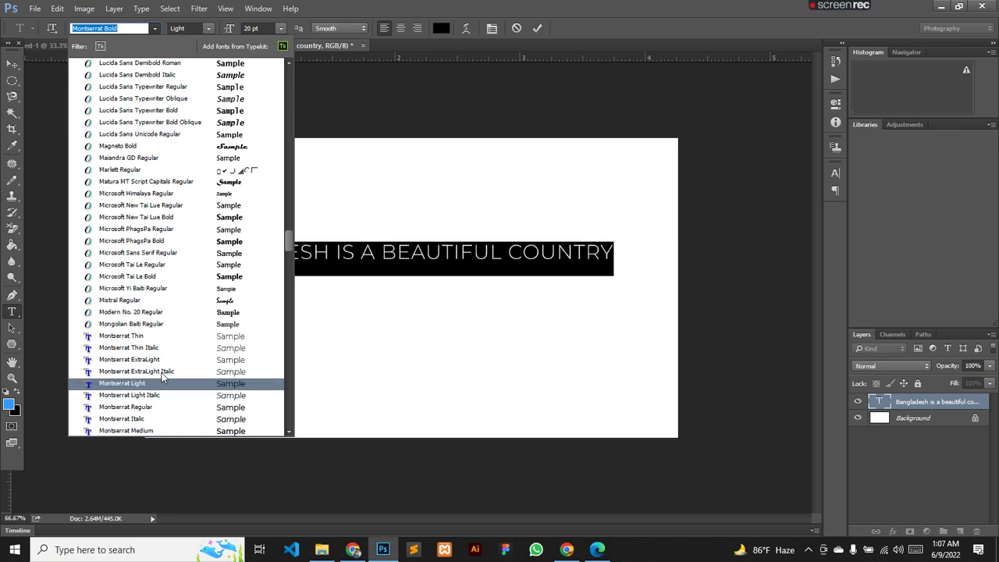
{"action": "scroll", "coordinate": [162, 378], "scroll_direction": "up", "scroll_amount": 3}
{"action": "scroll", "coordinate": [162, 378], "scroll_direction": "up", "scroll_amount": 5}
{"action": "scroll", "coordinate": [162, 378], "scroll_direction": "up", "scroll_amount": 1}
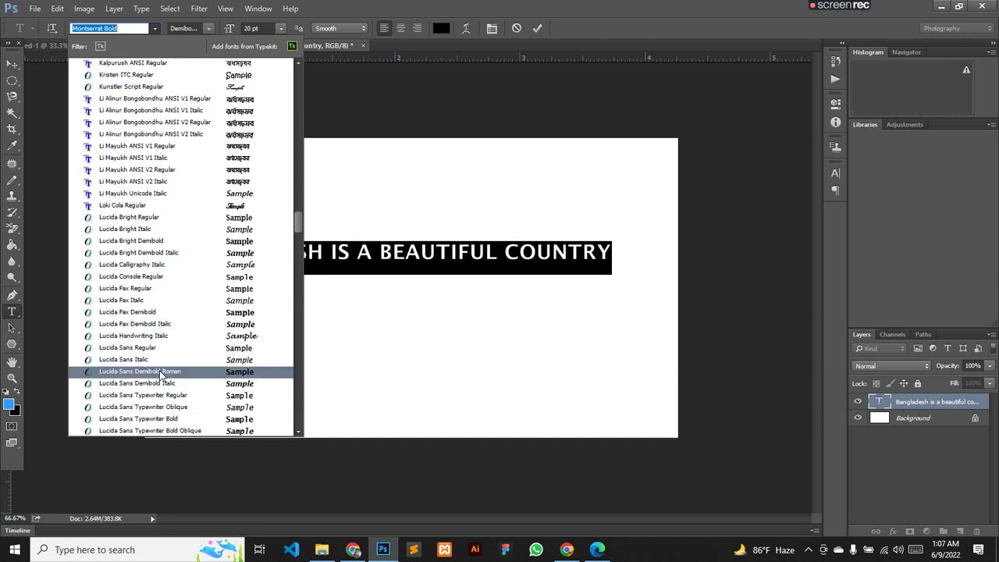
{"action": "scroll", "coordinate": [162, 375], "scroll_direction": "up", "scroll_amount": 4}
{"action": "scroll", "coordinate": [162, 375], "scroll_direction": "up", "scroll_amount": 5}
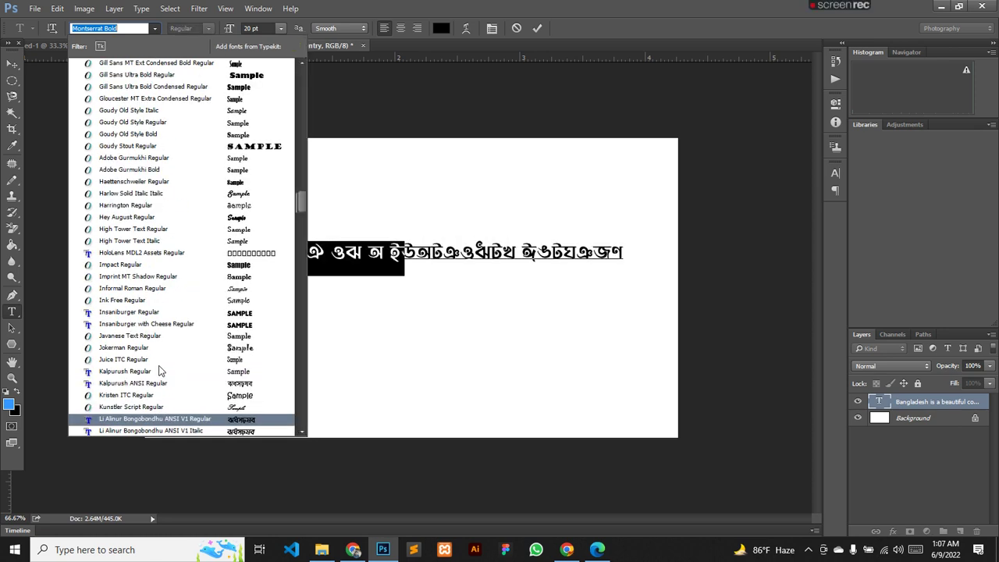
{"action": "scroll", "coordinate": [159, 370], "scroll_direction": "up", "scroll_amount": 5}
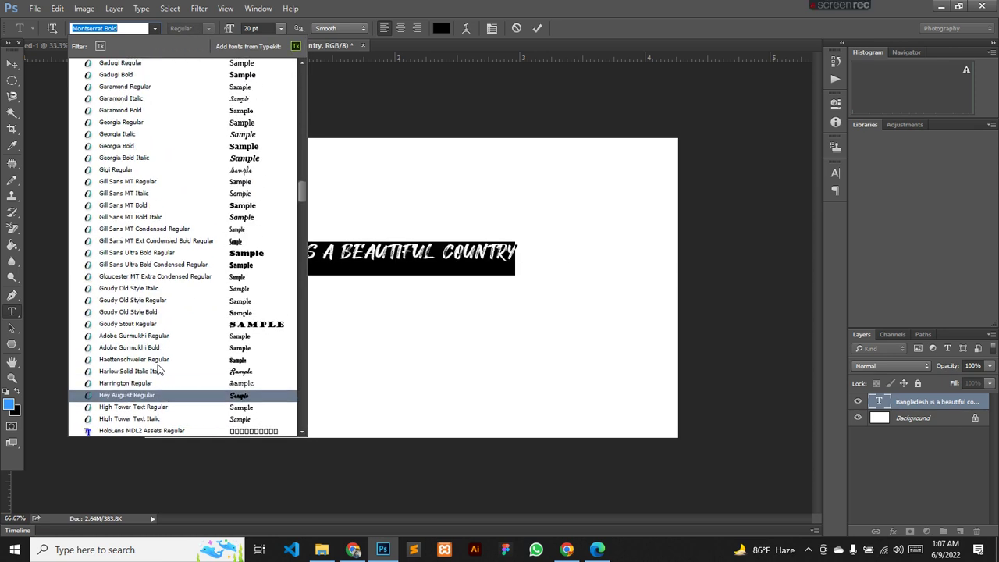
{"action": "left_click", "coordinate": [202, 111]}
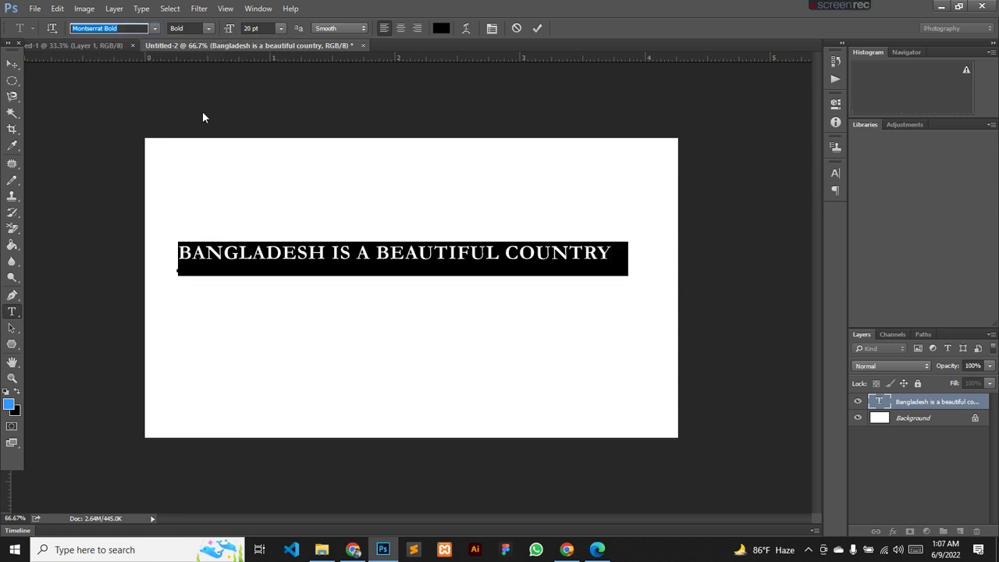
{"action": "left_click", "coordinate": [538, 29]}
{"action": "key", "text": "v"}
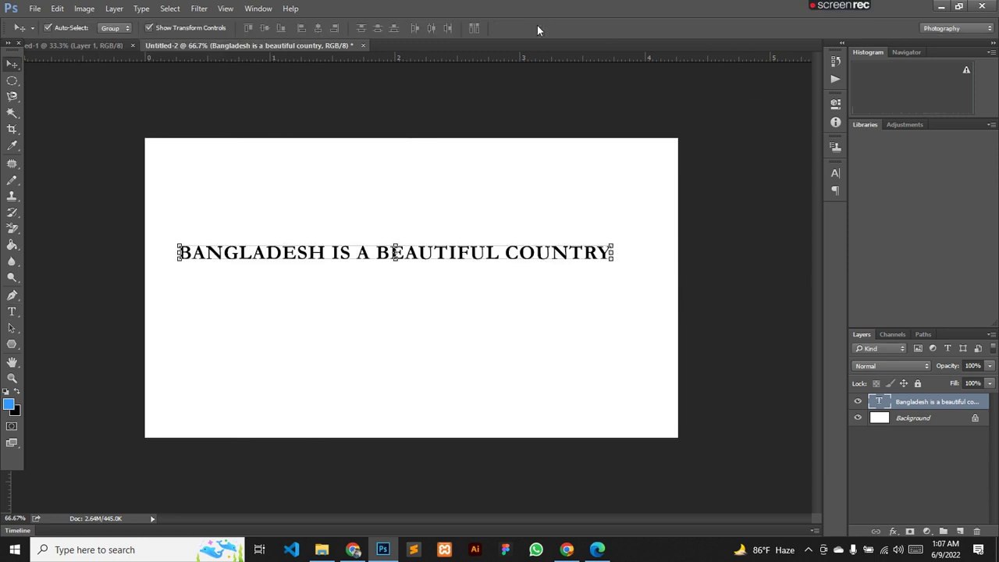
- Try the Italic style on the Garamond text, switch it to Regular and commit the edit
{"action": "double_click", "coordinate": [878, 402]}
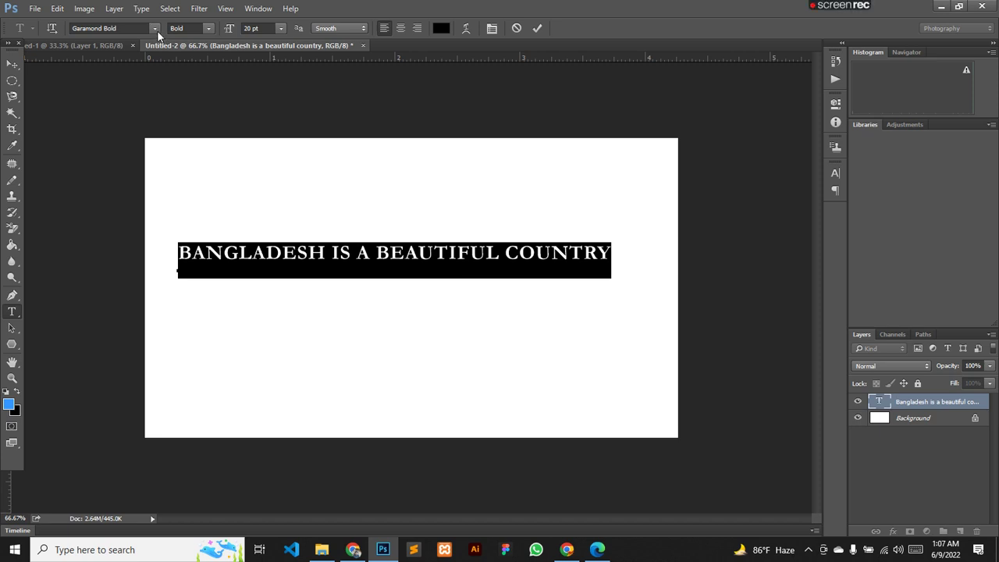
{"action": "left_click", "coordinate": [206, 30]}
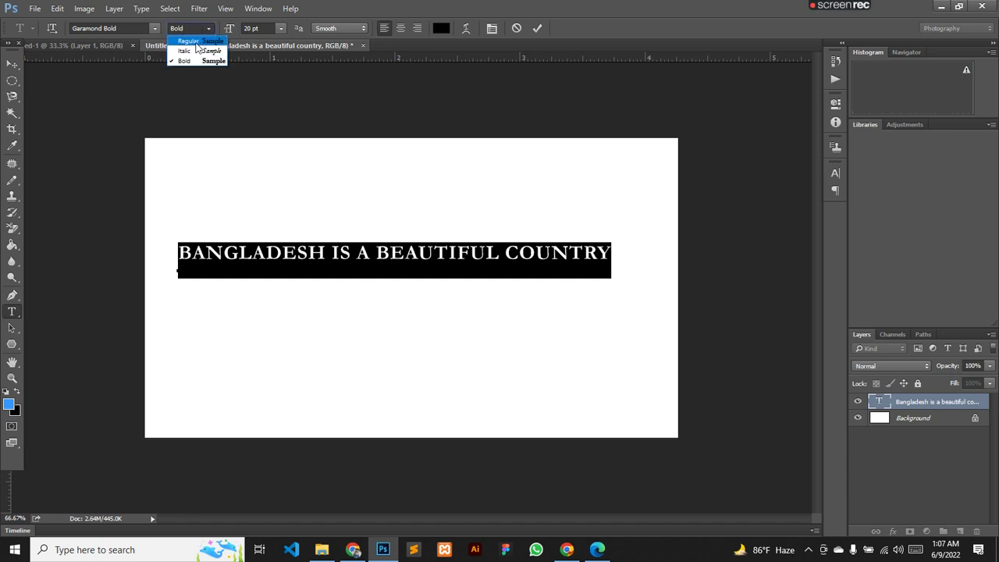
{"action": "left_click", "coordinate": [195, 49]}
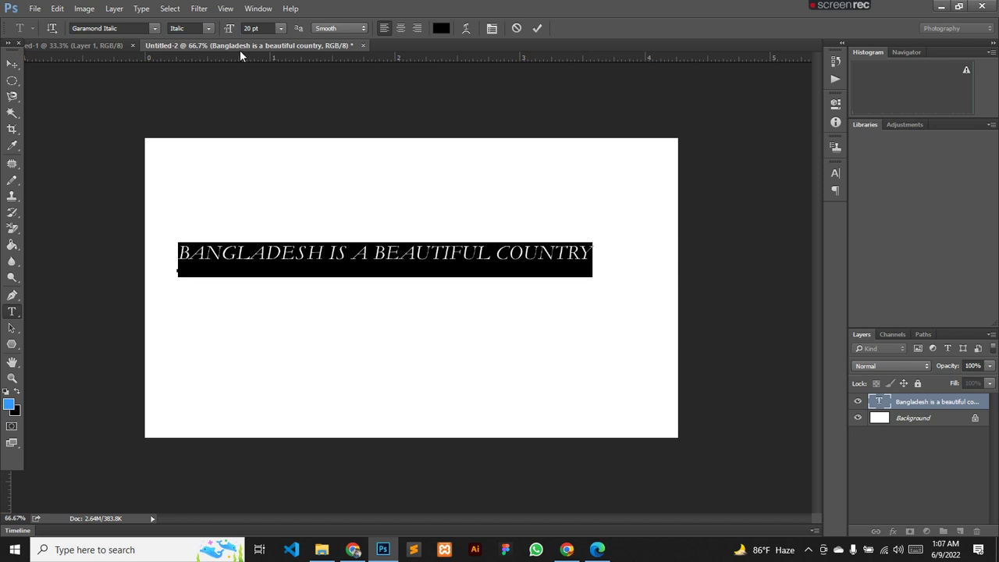
{"action": "left_click", "coordinate": [208, 34]}
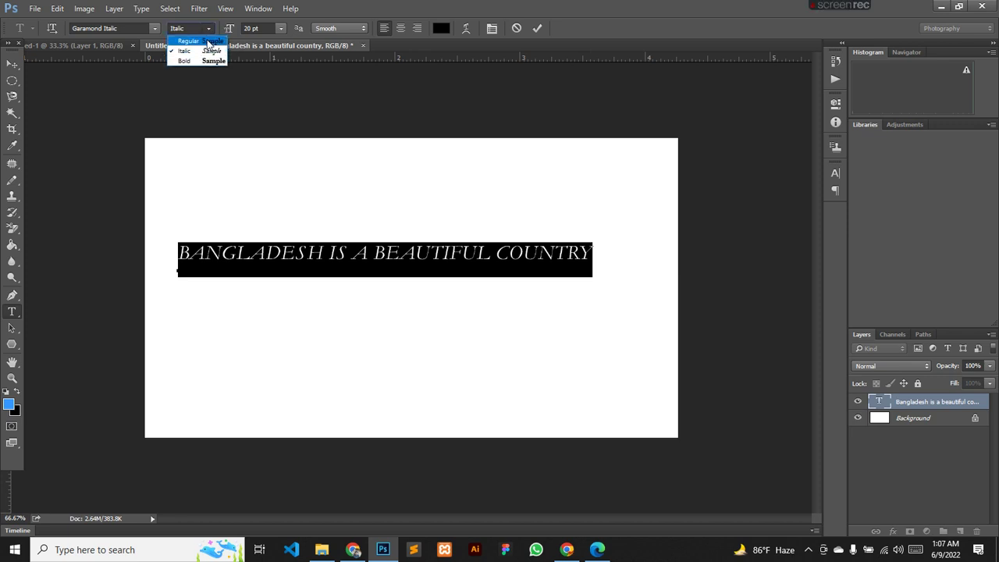
{"action": "left_click", "coordinate": [205, 39]}
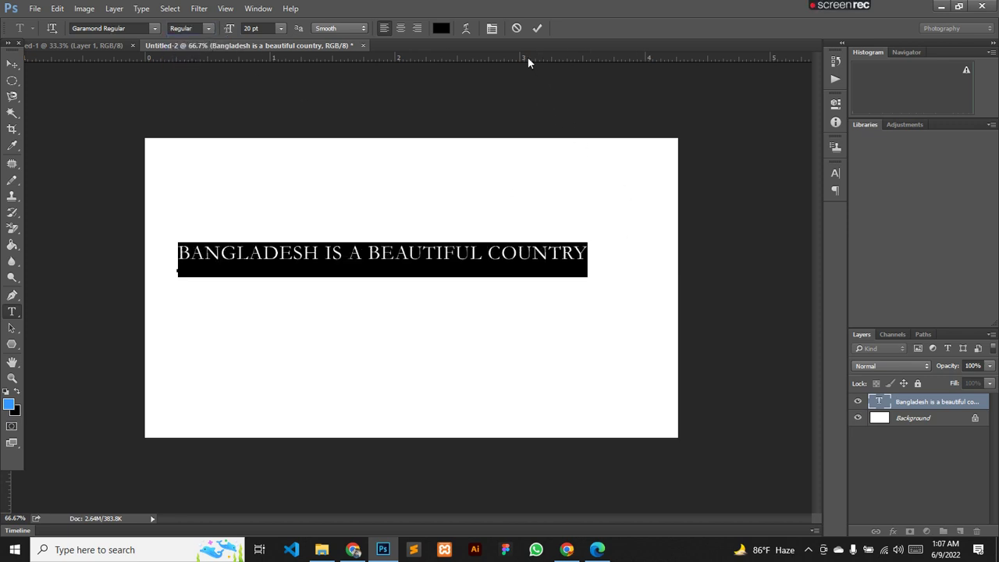
{"action": "left_click", "coordinate": [536, 29]}
{"action": "key", "text": "v"}
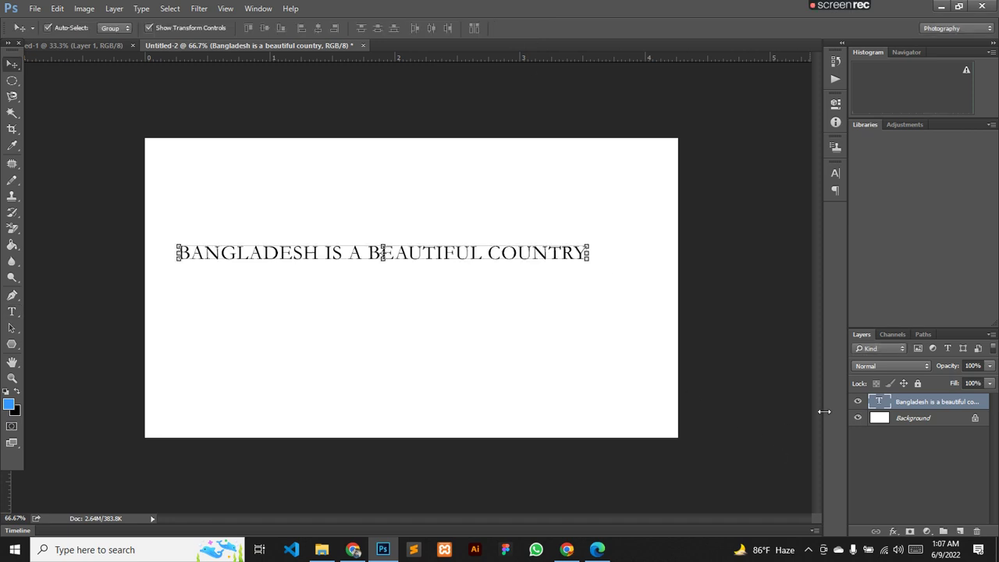
- Preview other fonts on the text line, apply Courier Regular and commit the edit
{"action": "double_click", "coordinate": [876, 402]}
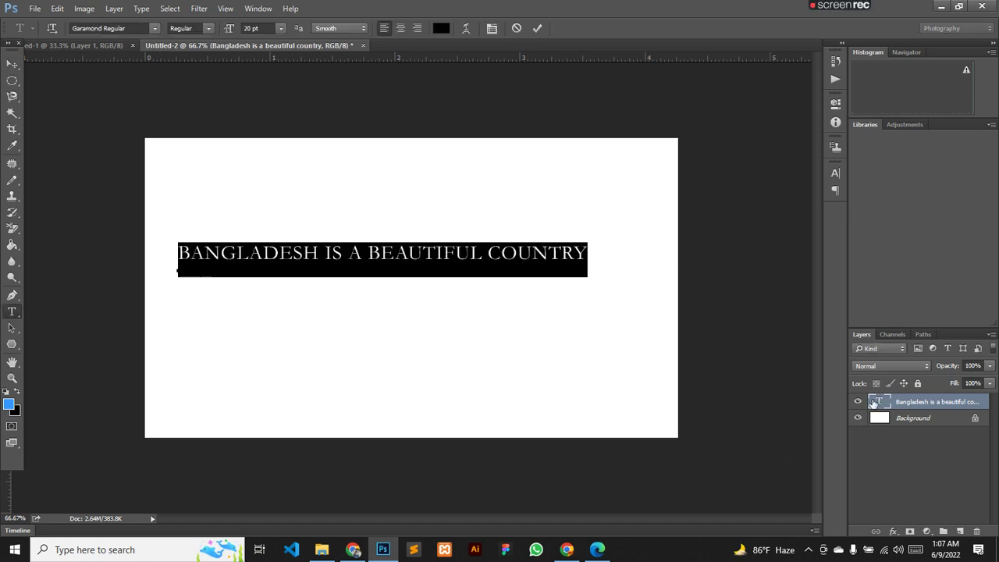
{"action": "left_click", "coordinate": [156, 29]}
{"action": "left_click", "coordinate": [156, 29]}
{"action": "left_click", "coordinate": [156, 30]}
{"action": "key", "text": "Down"}
{"action": "key", "text": "Up"}
{"action": "key", "text": "Up"}
{"action": "key", "text": "Up"}
{"action": "key", "text": "Up"}
{"action": "key", "text": "Up"}
{"action": "key", "text": "Up"}
{"action": "key", "text": "Up"}
{"action": "key", "text": "Up"}
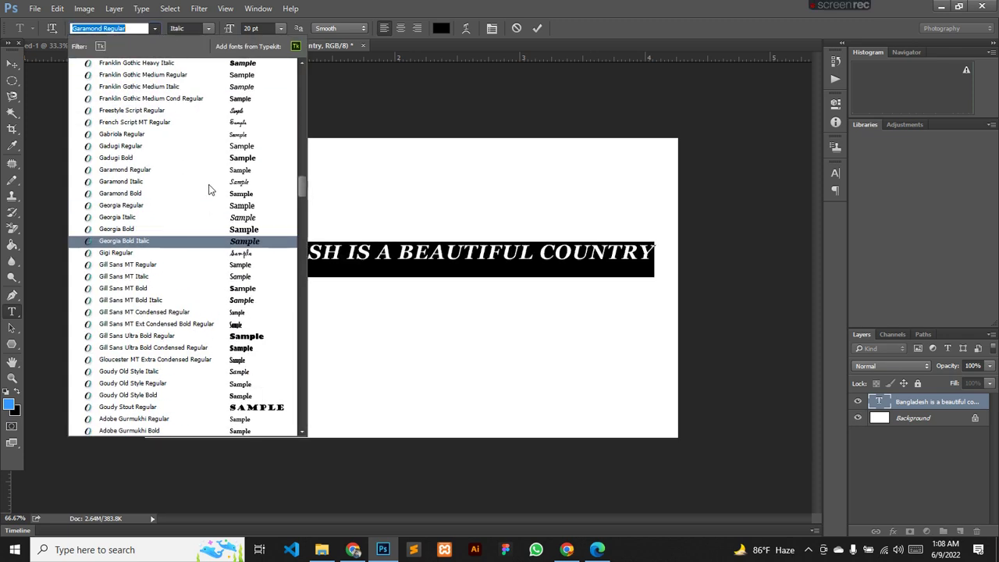
{"action": "key", "text": "Up"}
{"action": "key", "text": "Up"}
{"action": "key", "text": "Up"}
{"action": "key", "text": "Up"}
{"action": "key", "text": "Up"}
{"action": "key", "text": "Up"}
{"action": "key", "text": "Up"}
{"action": "key", "text": "Up"}
{"action": "key", "text": "Up"}
{"action": "key", "text": "Up"}
{"action": "key", "text": "Up"}
{"action": "key", "text": "Up"}
{"action": "key", "text": "Up"}
{"action": "key", "text": "Up"}
{"action": "key", "text": "Up"}
{"action": "key", "text": "Up"}
{"action": "key", "text": "Up"}
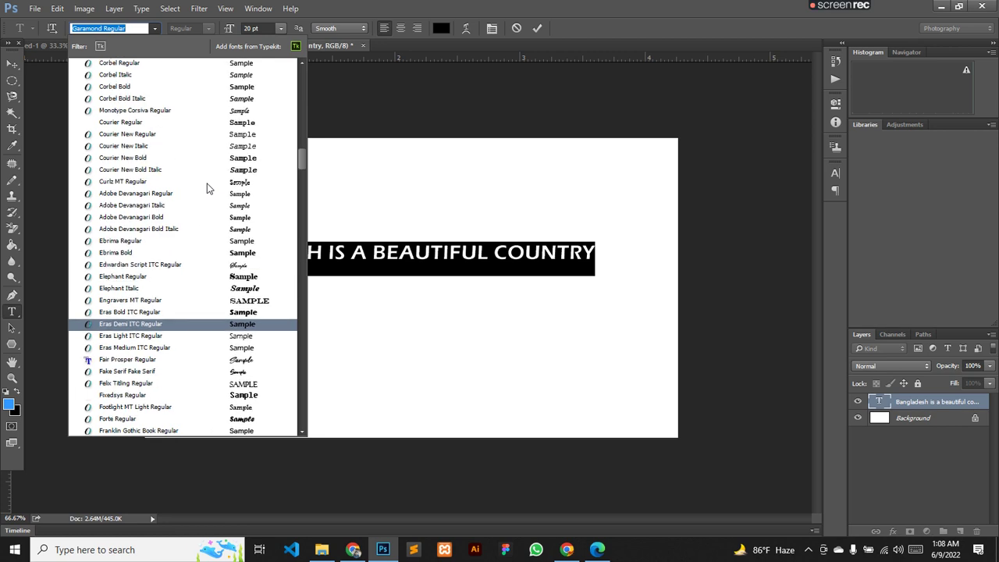
{"action": "left_click", "coordinate": [153, 127]}
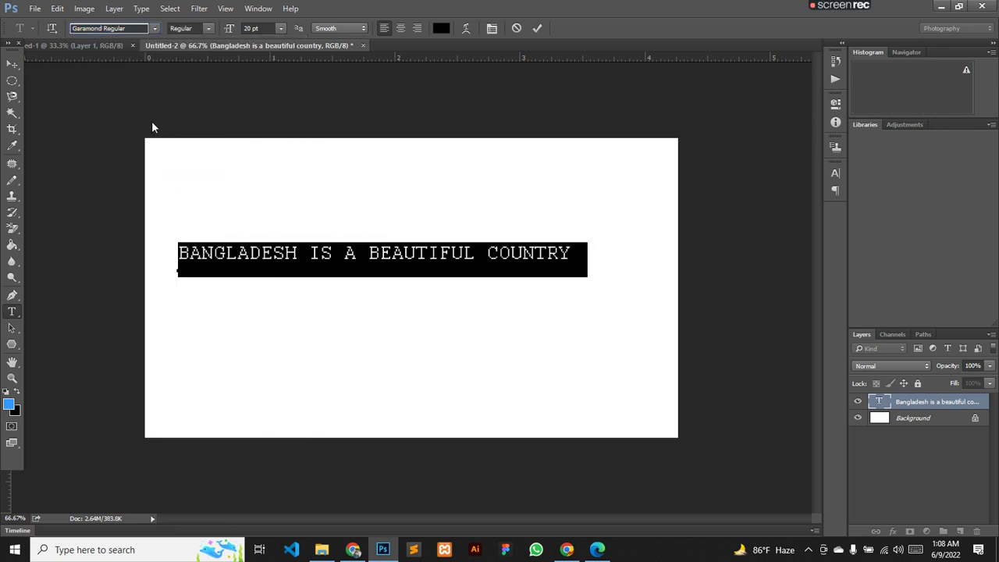
{"action": "left_click", "coordinate": [538, 29]}
{"action": "key", "text": "v"}
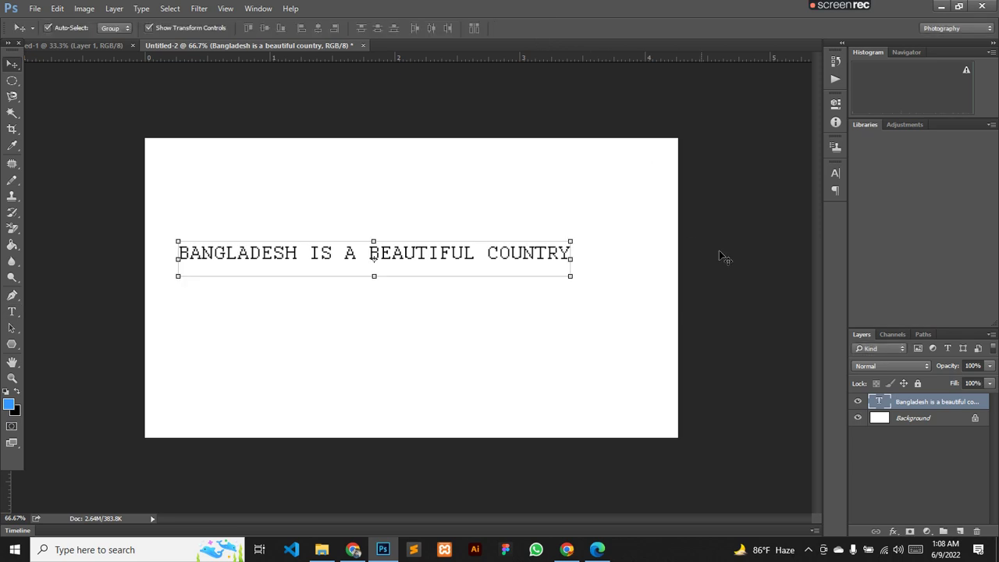
- Change the font of the text line to Courier New Bold and commit the edit
{"action": "double_click", "coordinate": [875, 402]}
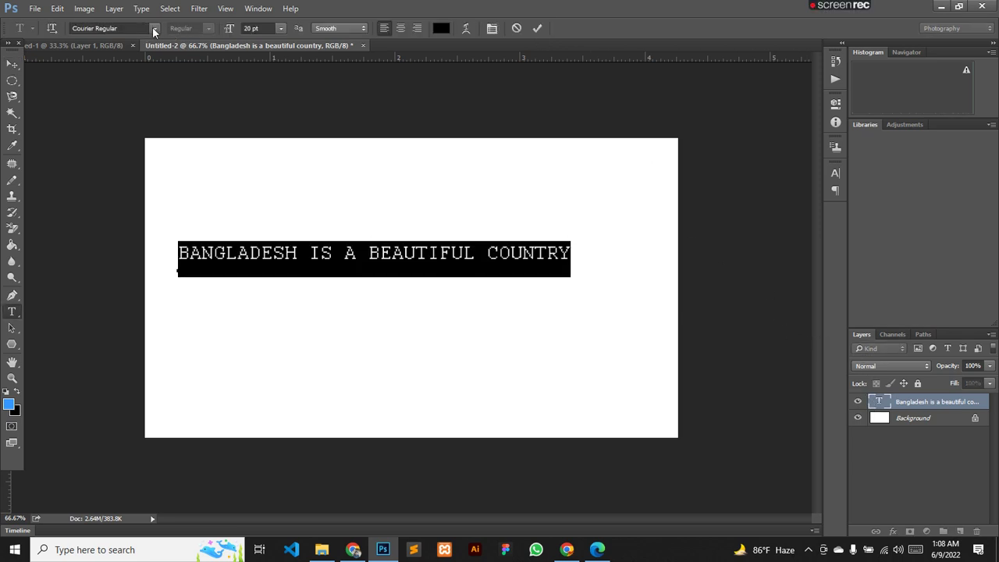
{"action": "left_click", "coordinate": [153, 29]}
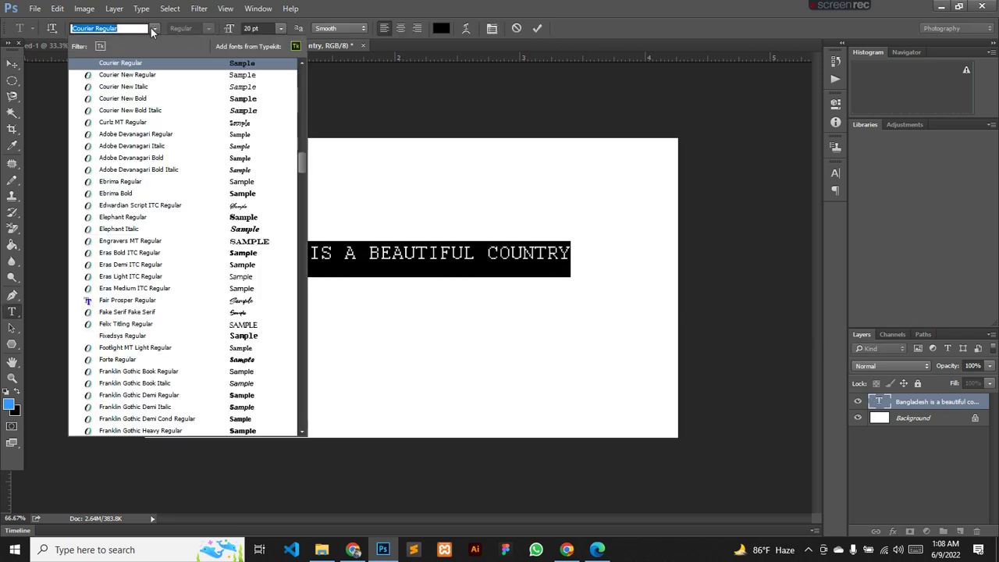
{"action": "left_click", "coordinate": [164, 98]}
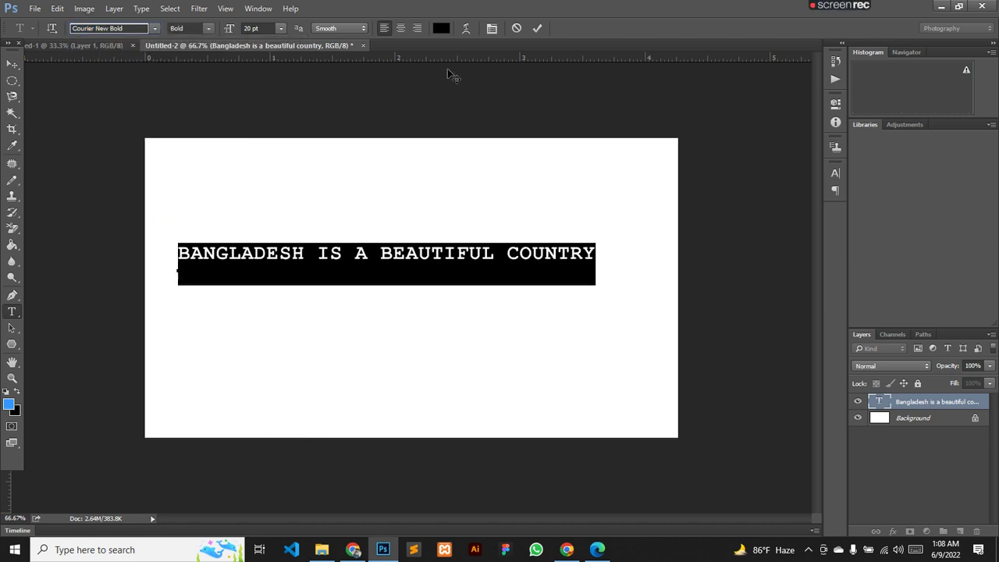
{"action": "left_click", "coordinate": [536, 29]}
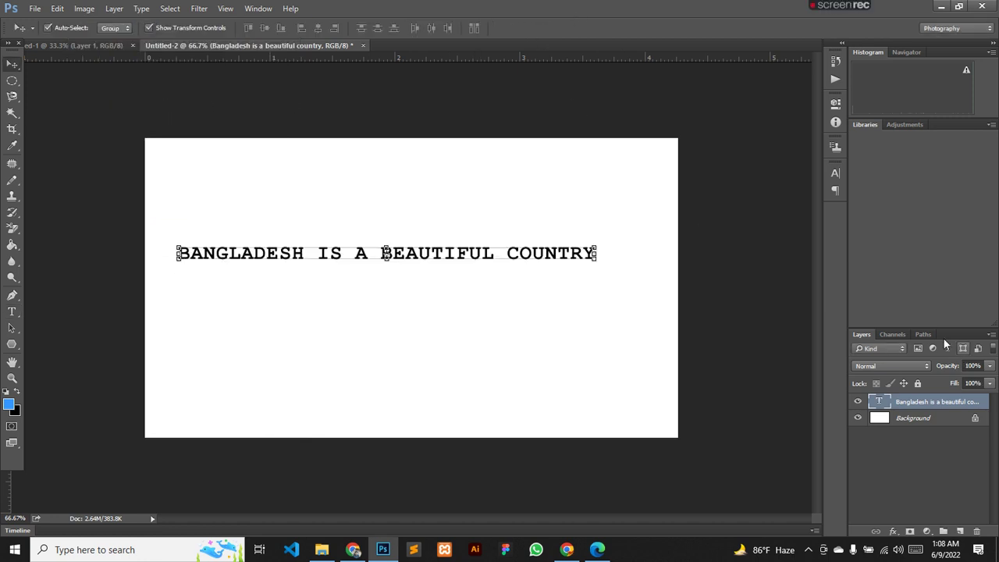
- Set the font size of the whole text line to 36 pt
{"action": "double_click", "coordinate": [879, 402]}
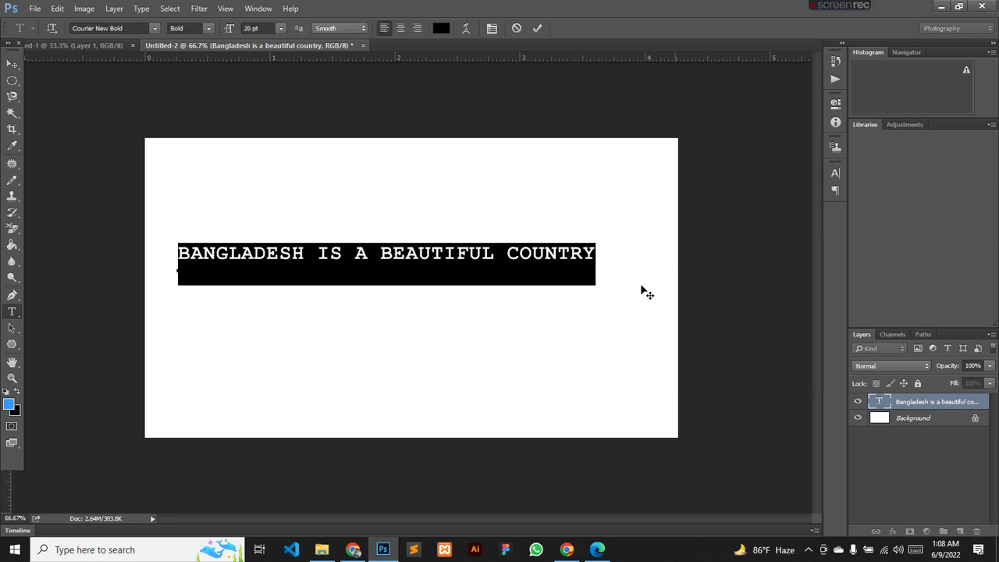
{"action": "left_click", "coordinate": [283, 28]}
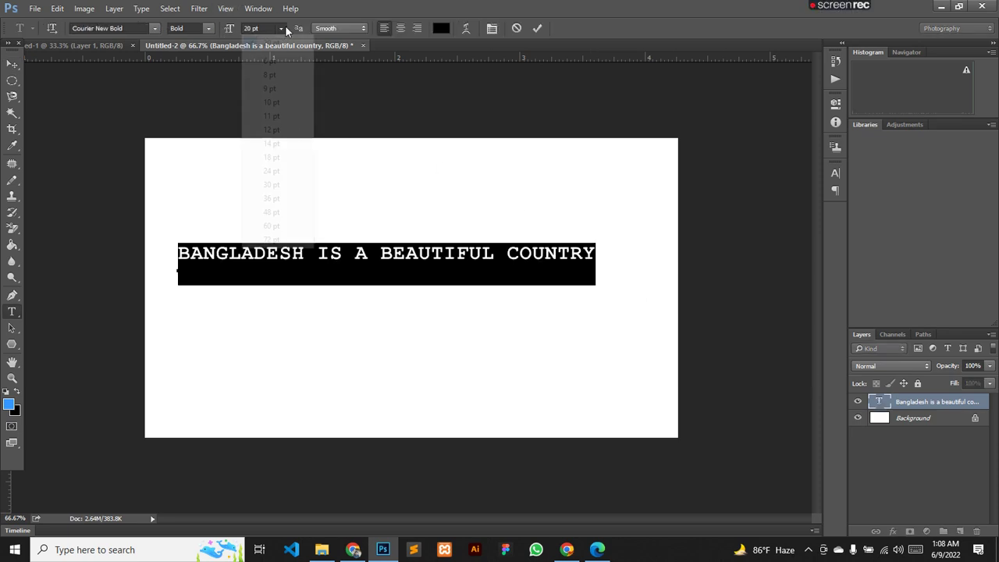
{"action": "left_click", "coordinate": [288, 199]}
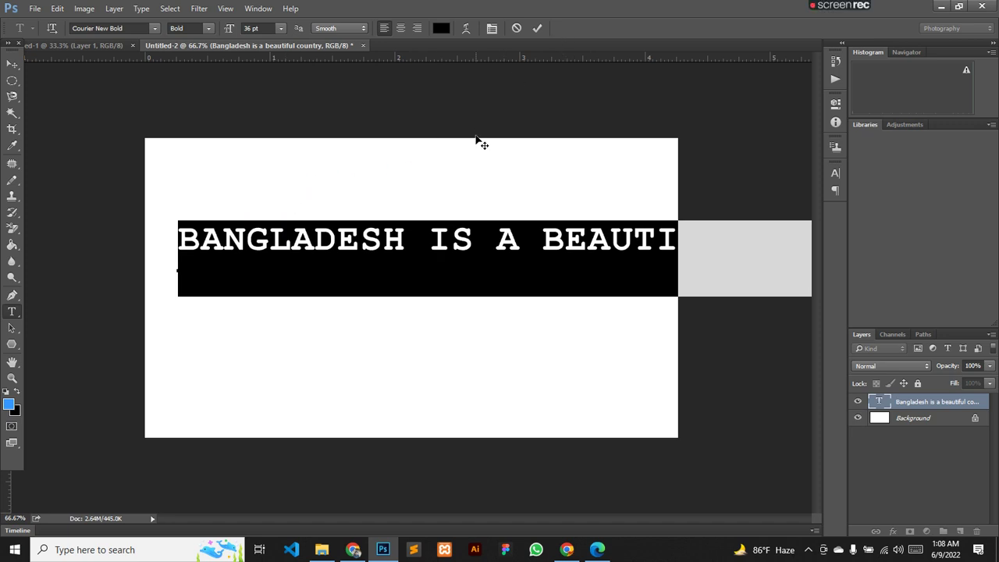
- Break the text after "IS" so that "A BEAUTIFUL COUNTRY" starts a second line without a leading space
{"action": "left_click", "coordinate": [473, 242]}
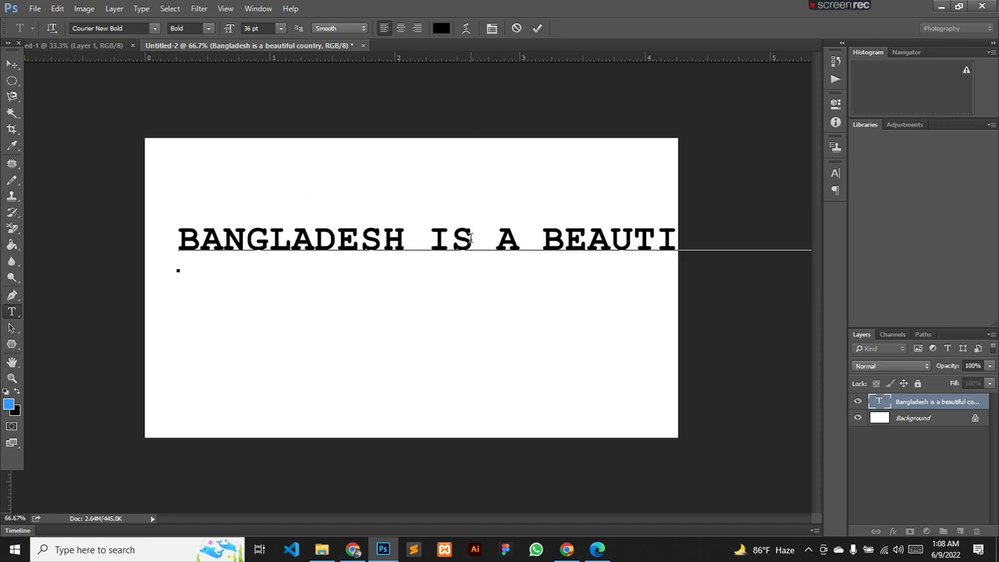
{"action": "key", "text": "Return"}
{"action": "left_click", "coordinate": [204, 313]}
{"action": "key", "text": "BackSpace"}
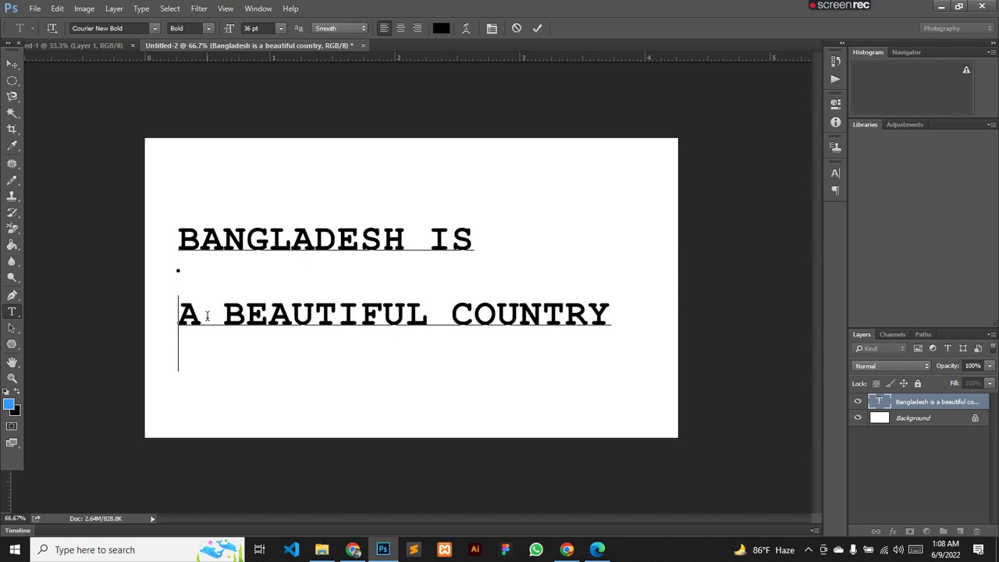
- Center-align both text lines and move the text block right so that it lies fully on the white canvas
{"action": "left_click_drag", "start_coordinate": [181, 234], "coordinate": [625, 331]}
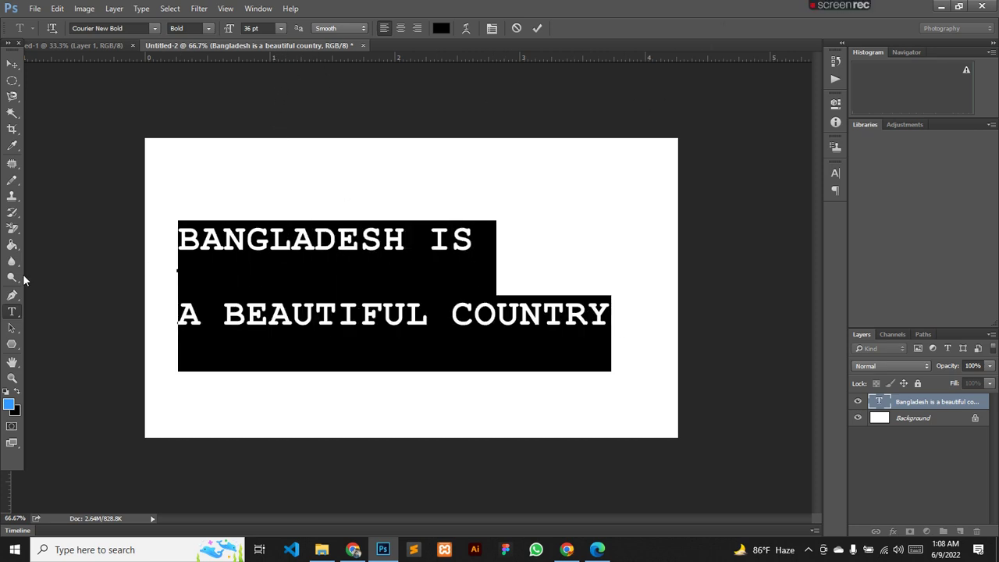
{"action": "left_click", "coordinate": [399, 28]}
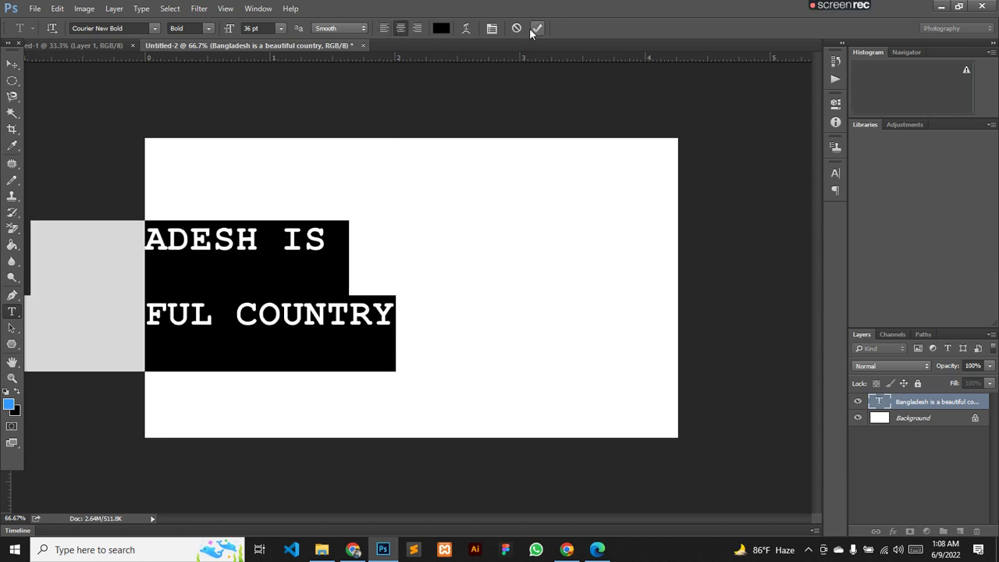
{"action": "left_click", "coordinate": [12, 63]}
{"action": "left_click_drag", "start_coordinate": [233, 248], "coordinate": [500, 246]}
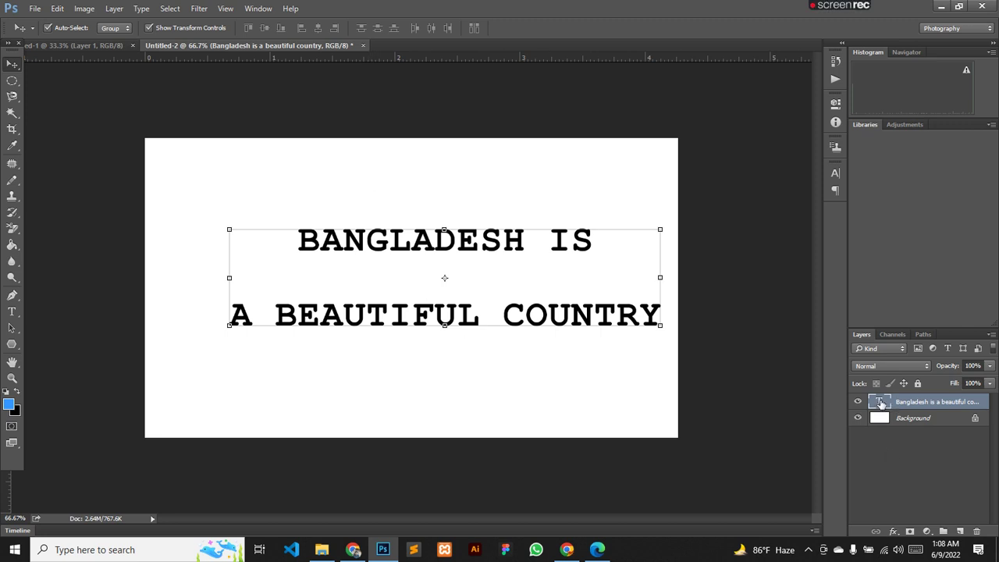
- Try warping the two-line text with the Arc style at a horizontal bend of +50%
{"action": "double_click", "coordinate": [880, 404]}
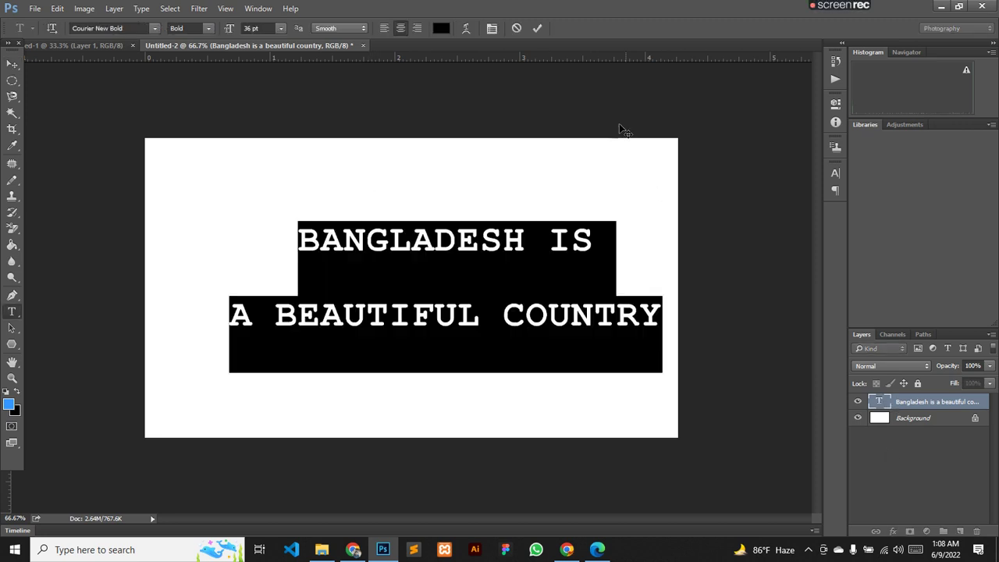
{"action": "left_click", "coordinate": [465, 29]}
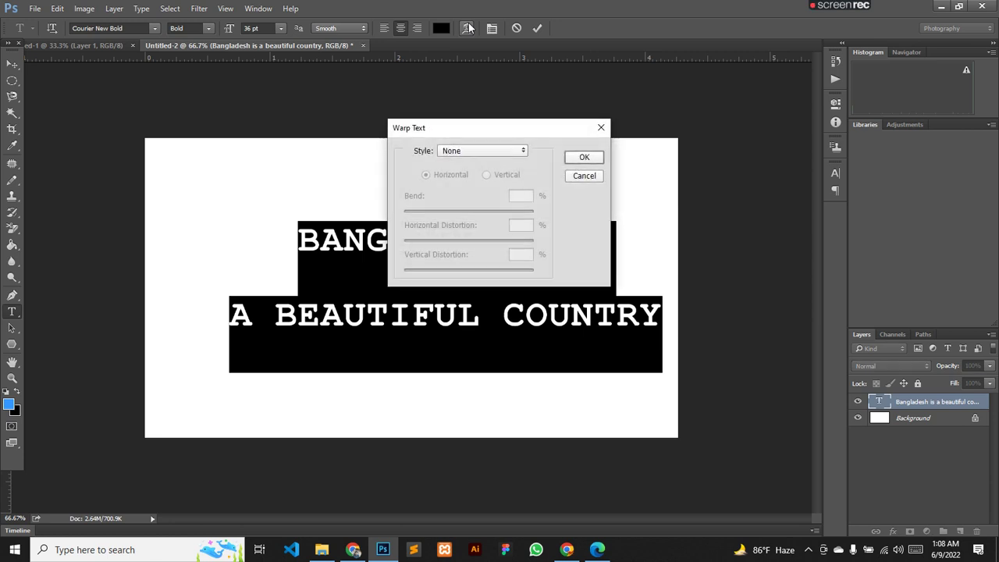
{"action": "left_click", "coordinate": [468, 154]}
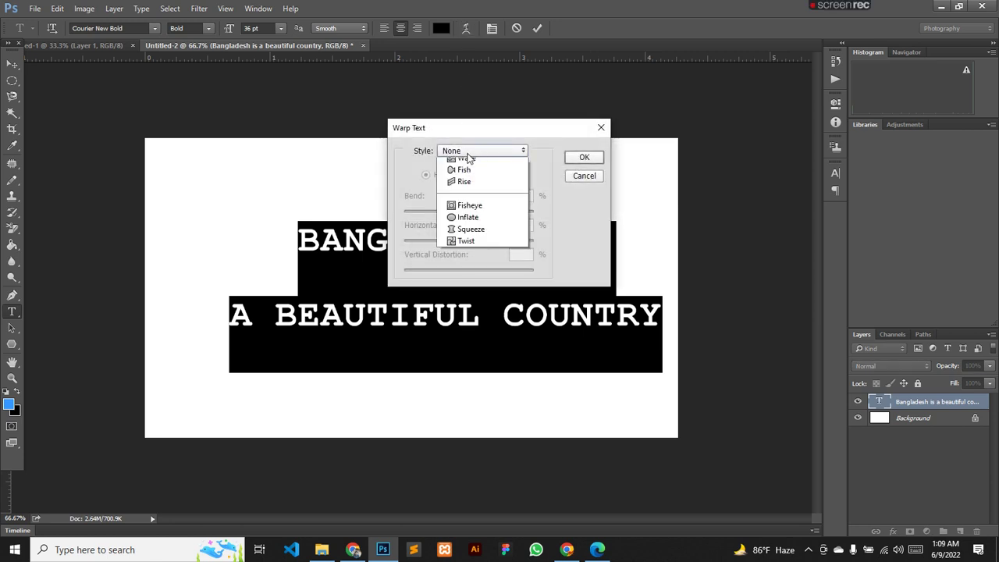
{"action": "left_click", "coordinate": [470, 190]}
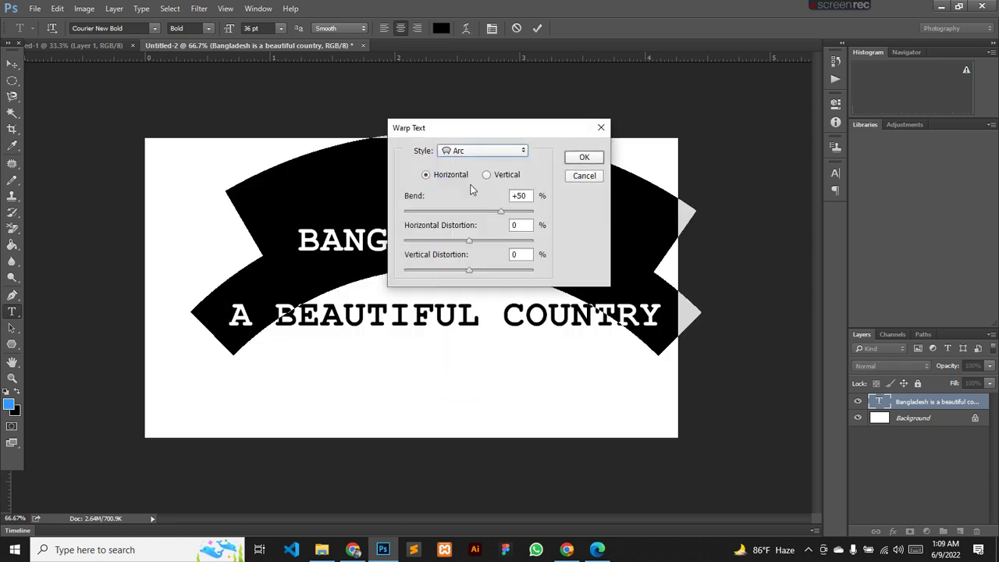
{"action": "left_click", "coordinate": [584, 157]}
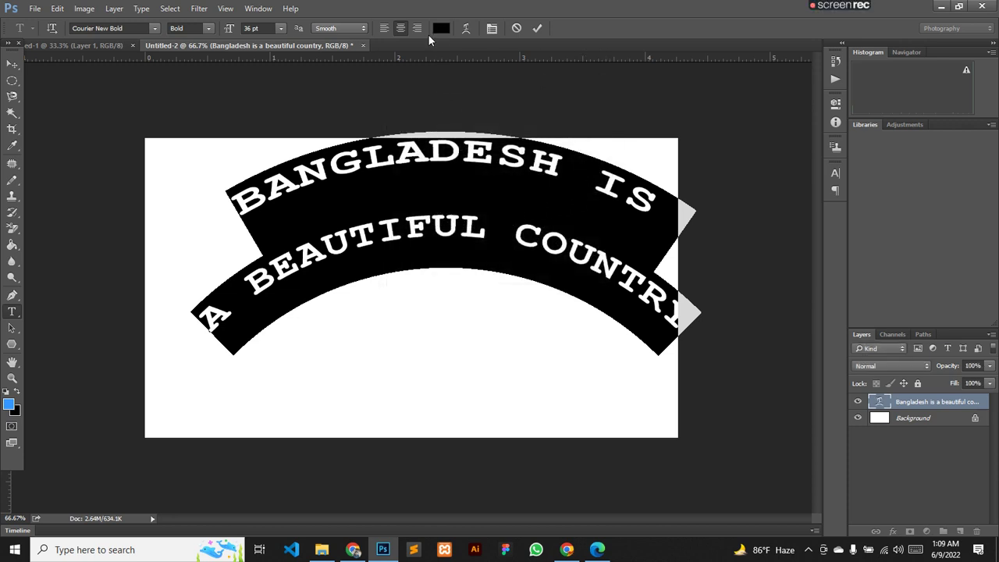
- Preview the Arc Lower warp style on the two-line text, cancel it and discard the whole text edit
{"action": "left_click", "coordinate": [466, 30]}
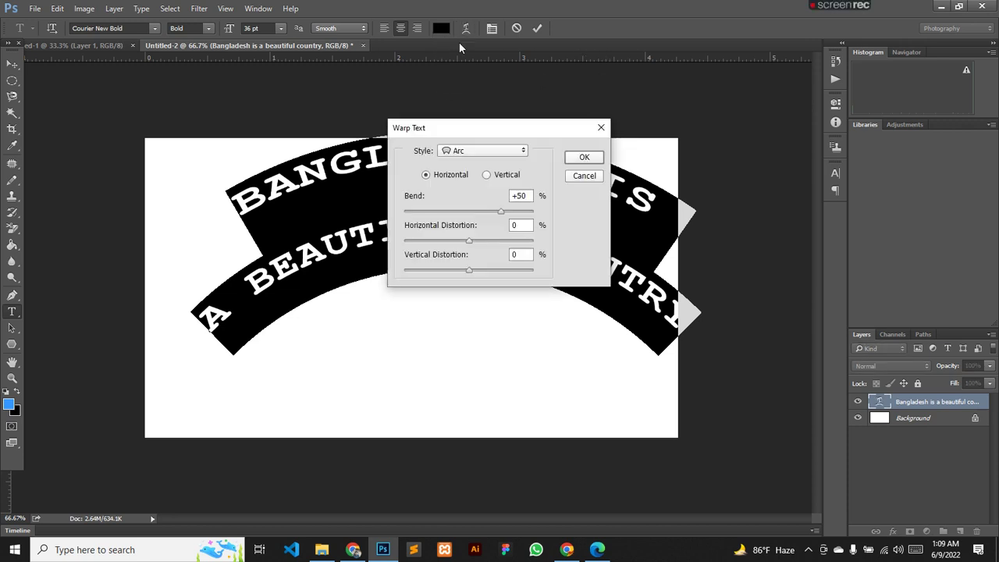
{"action": "left_click", "coordinate": [478, 153]}
{"action": "left_click", "coordinate": [473, 200]}
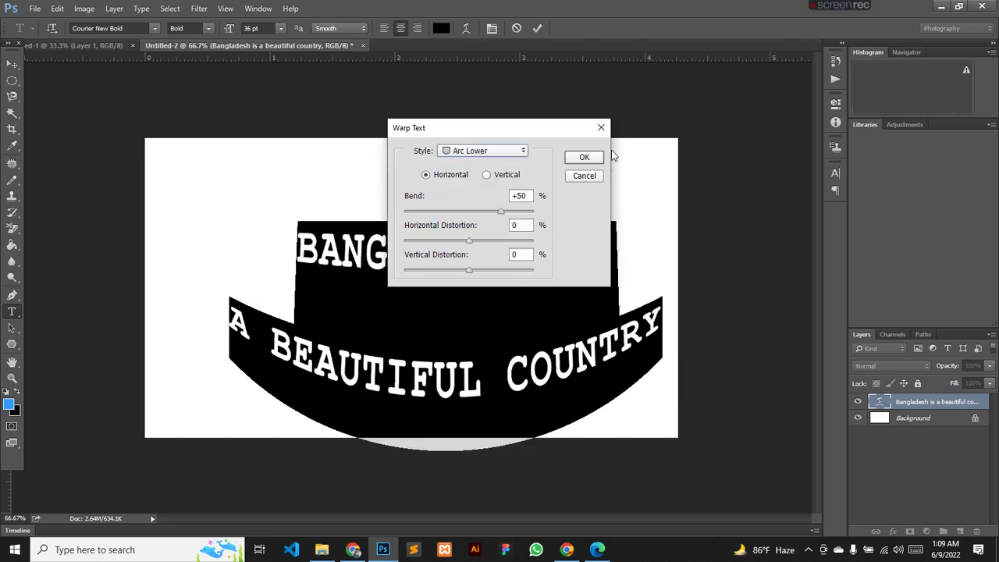
{"action": "left_click", "coordinate": [580, 175]}
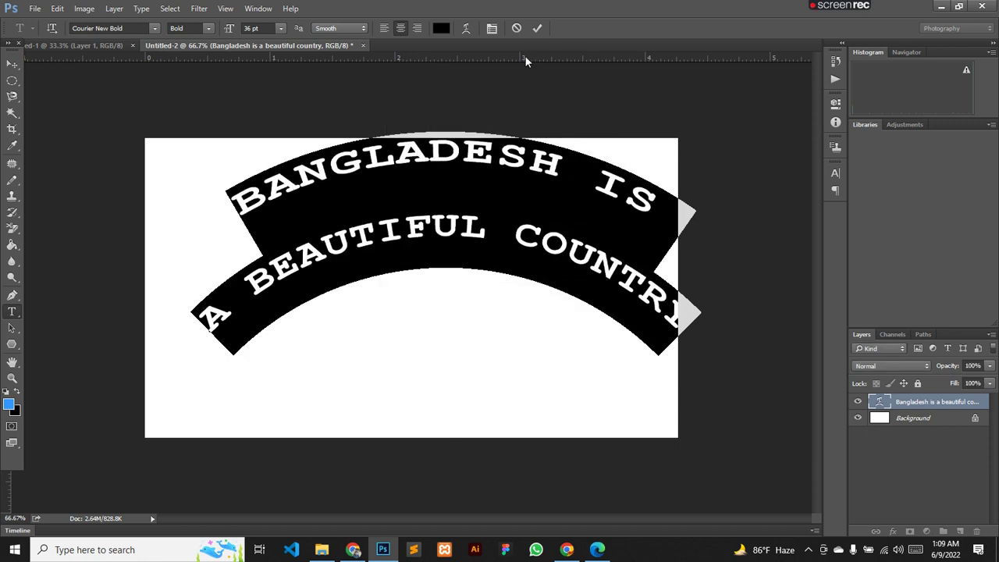
{"action": "left_click", "coordinate": [516, 28]}
{"action": "key", "text": "v"}
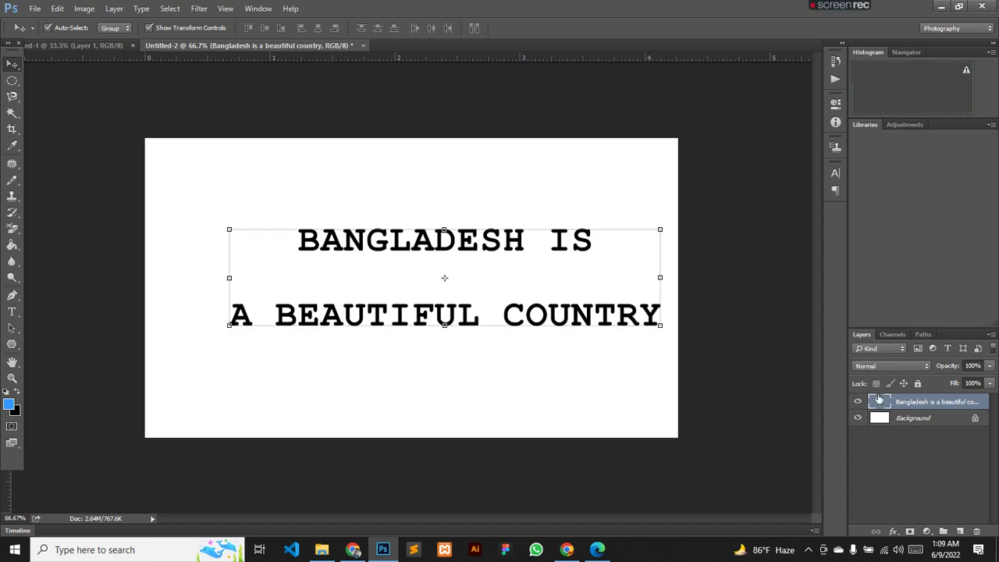
- Delete "IS" and the second line from the text, keeping only "BANGLADESH", and commit the edit
{"action": "double_click", "coordinate": [879, 402]}
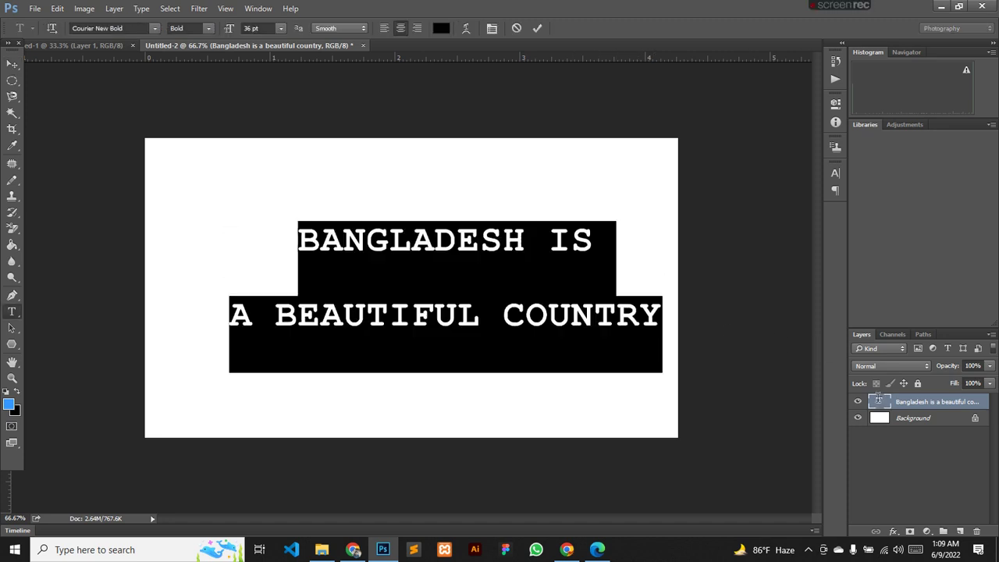
{"action": "left_click", "coordinate": [549, 302]}
{"action": "left_click_drag", "start_coordinate": [595, 292], "coordinate": [549, 299]}
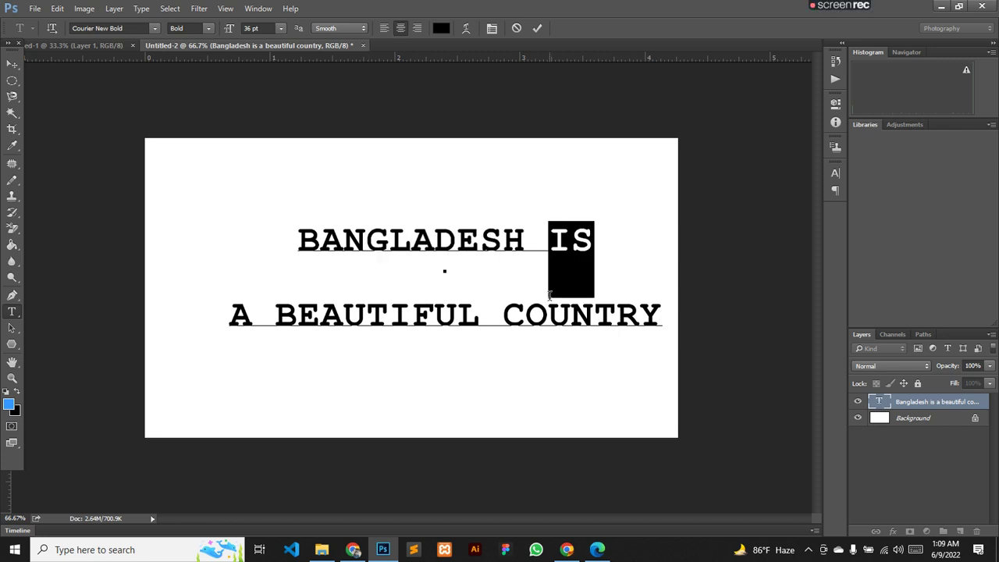
{"action": "key", "text": "BackSpace"}
{"action": "left_click_drag", "start_coordinate": [659, 315], "coordinate": [237, 356]}
{"action": "key", "text": "BackSpace"}
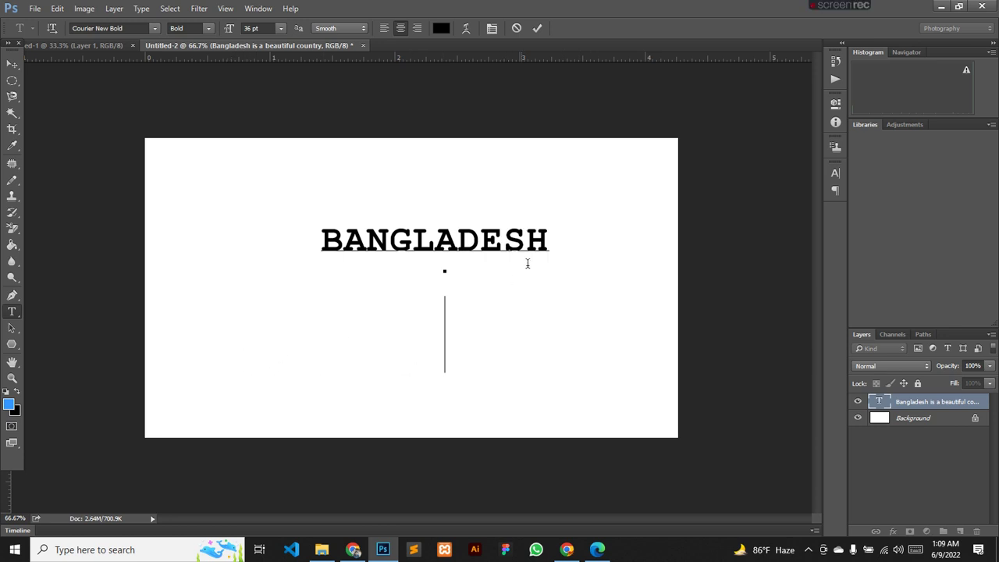
{"action": "left_click", "coordinate": [540, 29]}
{"action": "key", "text": "v"}
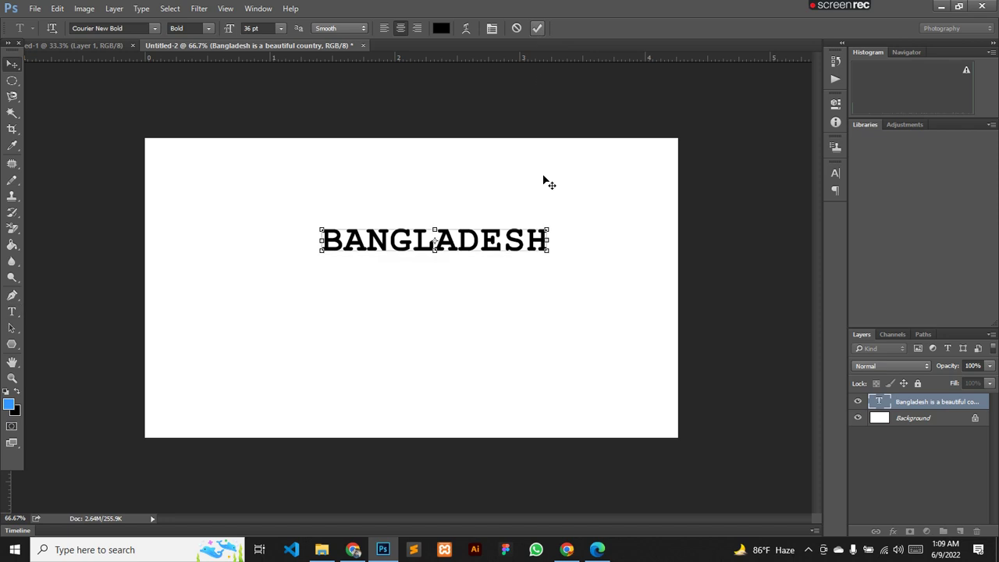
- Warp the BANGLADESH text with the Arc style at a horizontal bend of +50% and commit the edit
{"action": "double_click", "coordinate": [880, 403]}
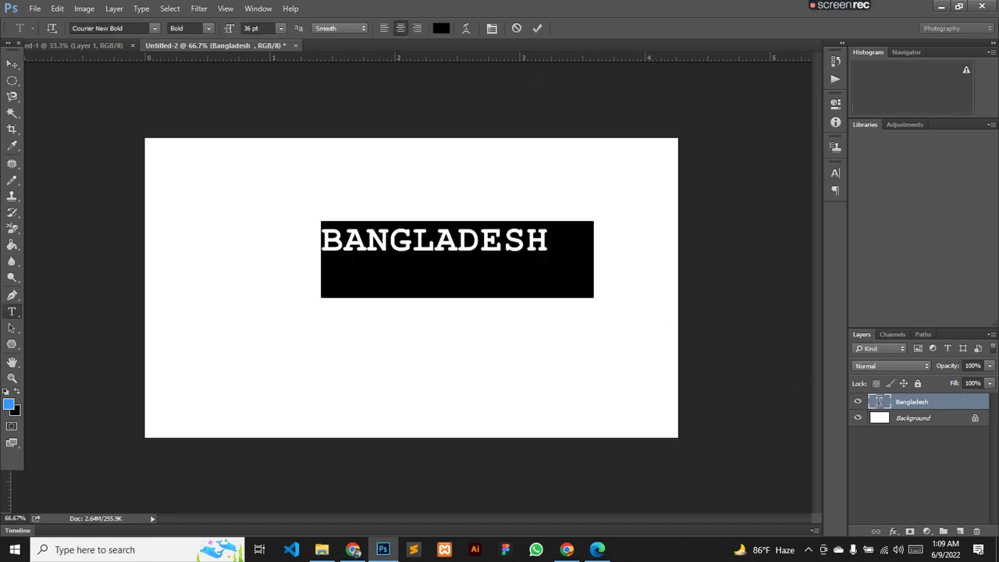
{"action": "left_click", "coordinate": [469, 28]}
{"action": "left_click", "coordinate": [464, 151]}
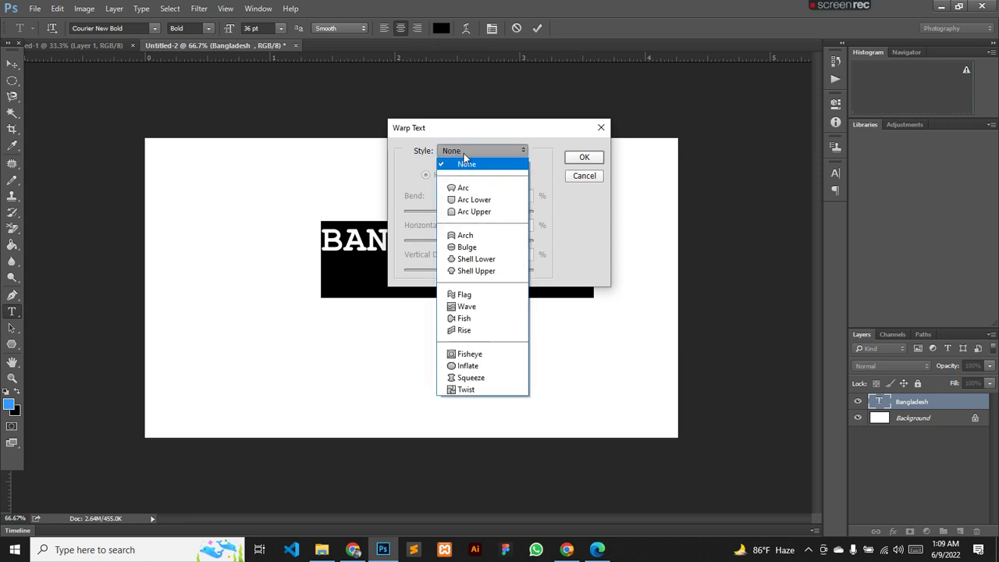
{"action": "left_click", "coordinate": [461, 187]}
{"action": "left_click", "coordinate": [585, 157]}
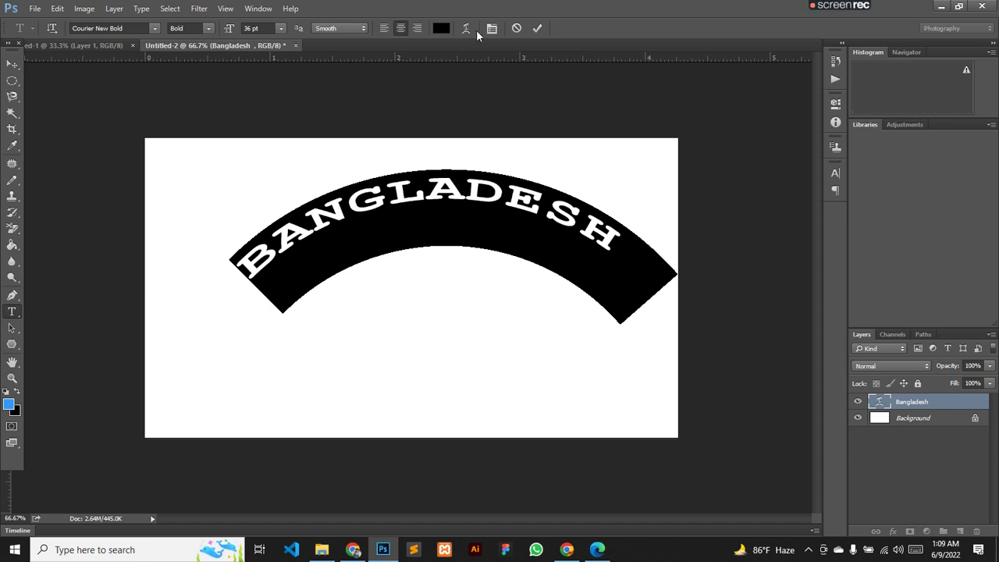
{"action": "left_click", "coordinate": [537, 28]}
{"action": "key", "text": "v"}
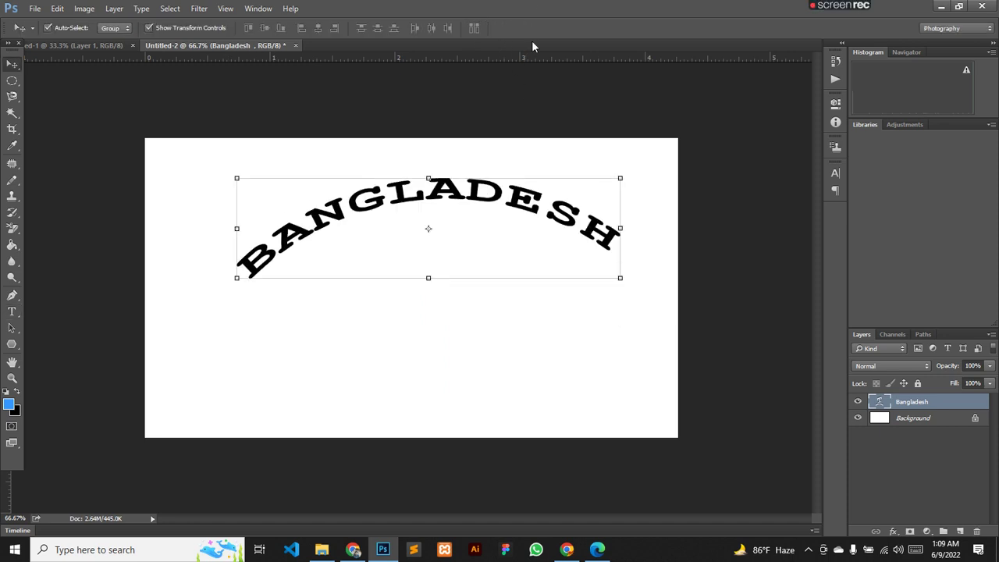
- Change the warp of the BANGLADESH text to the Arch style with a +32% bend and commit the edit
{"action": "double_click", "coordinate": [875, 400]}
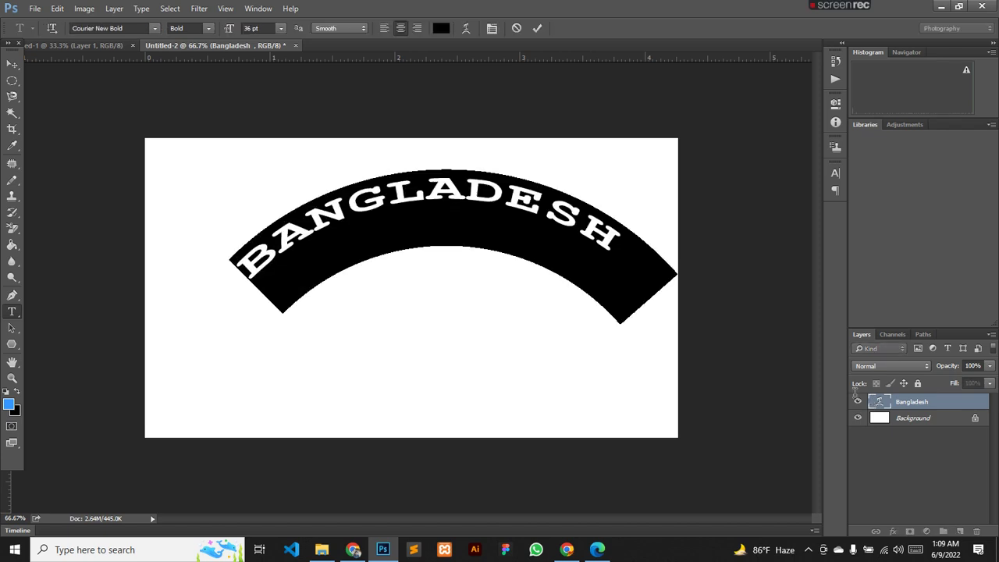
{"action": "left_click", "coordinate": [468, 32]}
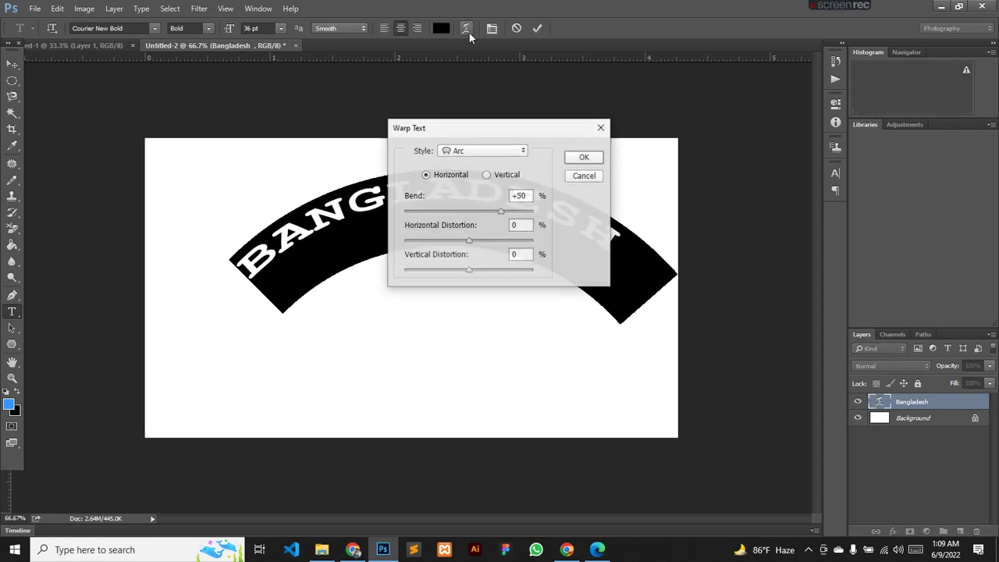
{"action": "left_click", "coordinate": [468, 151]}
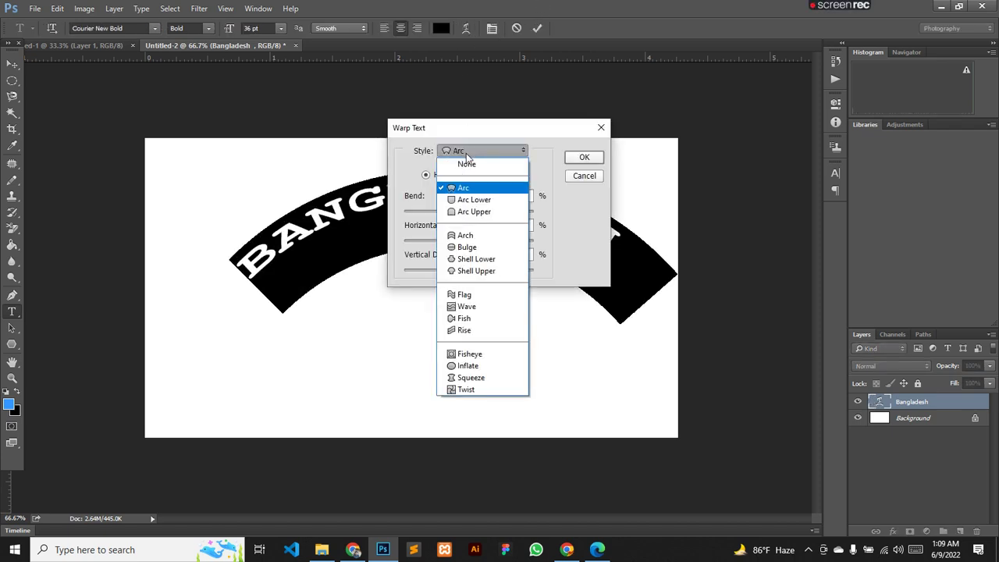
{"action": "left_click", "coordinate": [485, 237]}
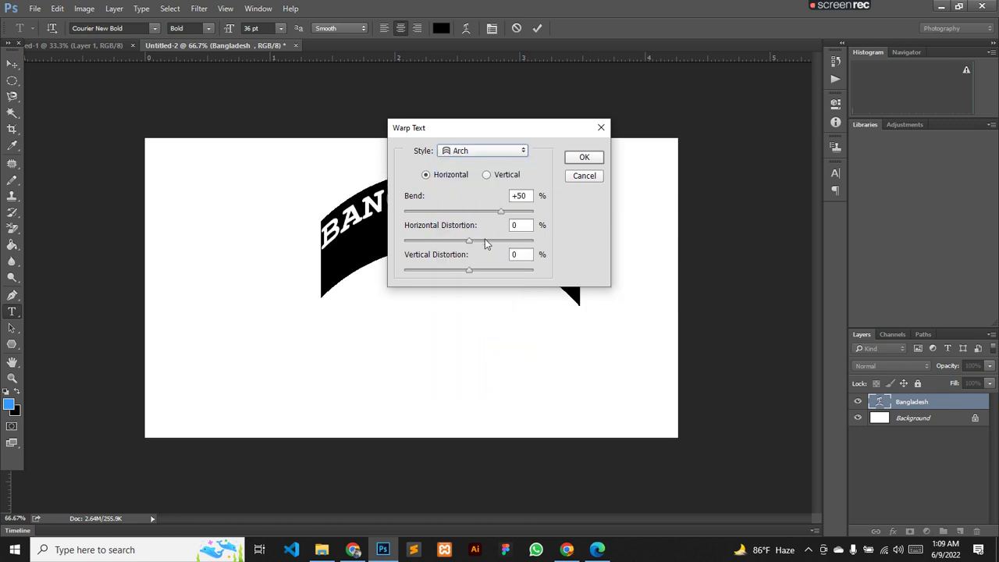
{"action": "left_click_drag", "start_coordinate": [502, 213], "coordinate": [487, 213]}
{"action": "left_click_drag", "start_coordinate": [519, 132], "coordinate": [792, 160]}
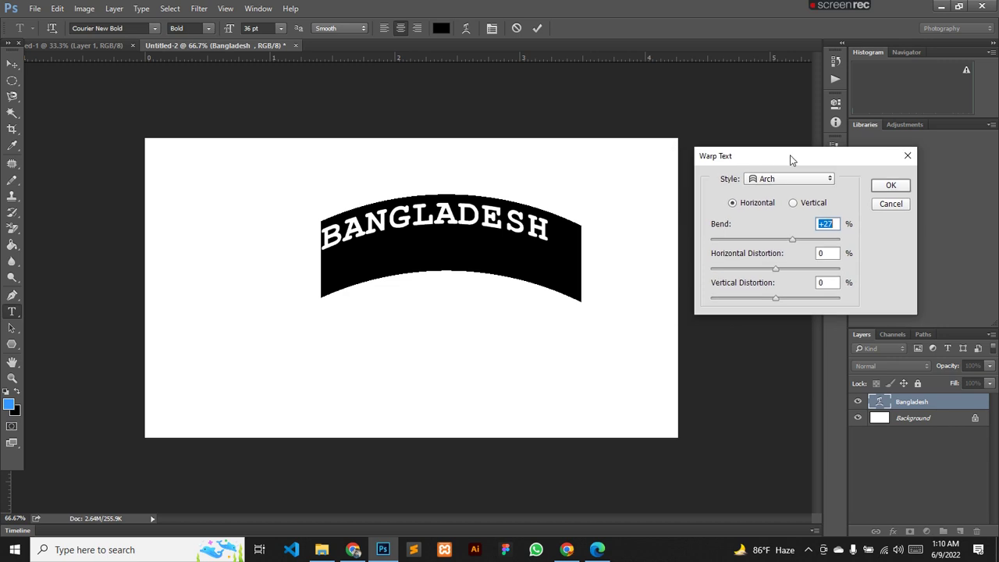
{"action": "left_click_drag", "start_coordinate": [794, 245], "coordinate": [796, 243]}
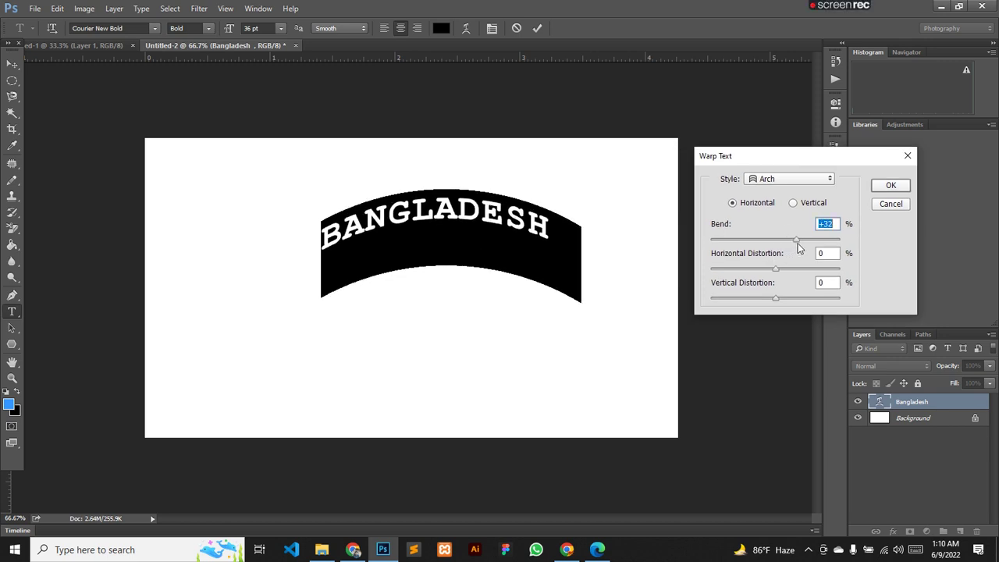
{"action": "left_click", "coordinate": [891, 187]}
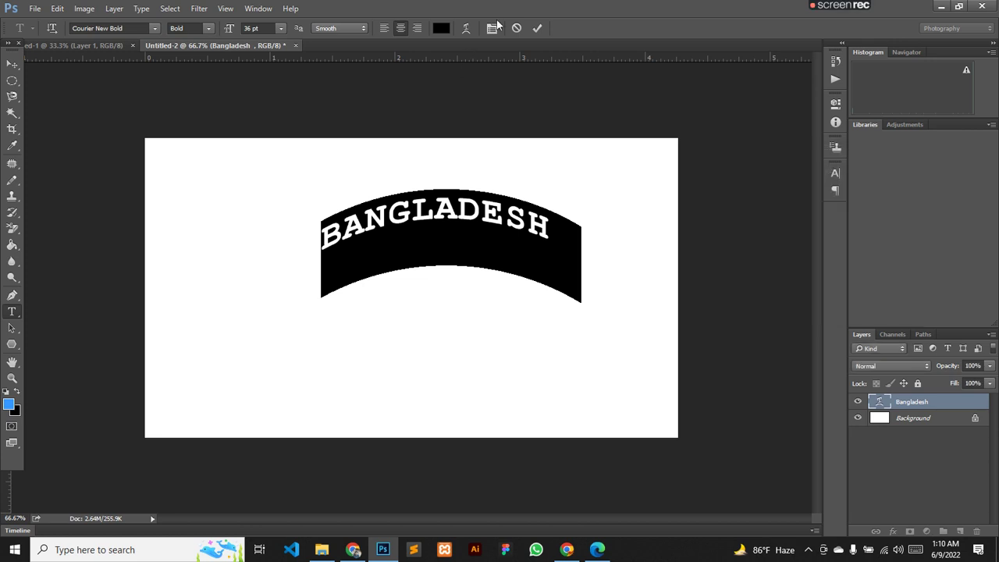
{"action": "left_click", "coordinate": [536, 28]}
{"action": "key", "text": "v"}
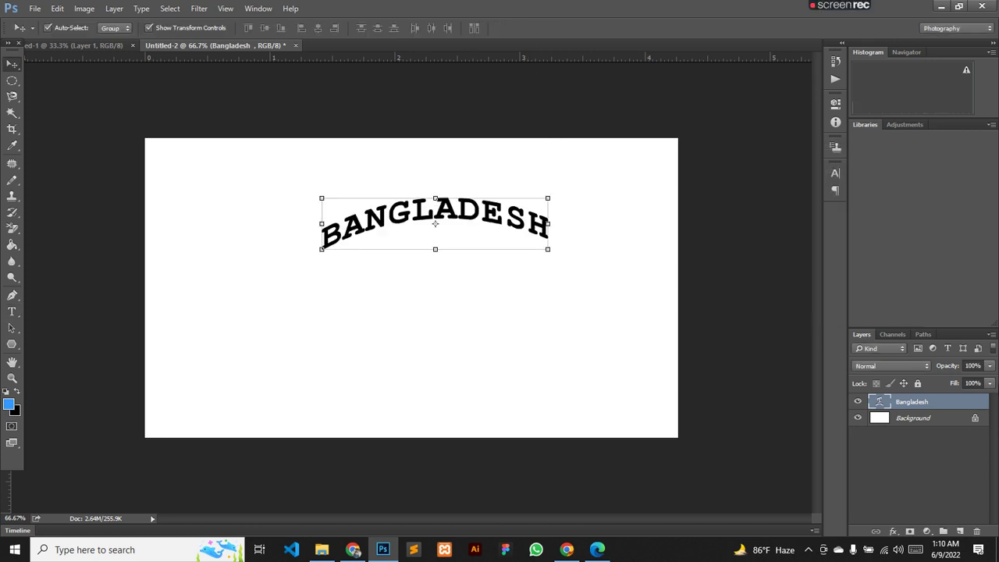
- Change the warp of the BANGLADESH text to the Flag style with a horizontal +32% bend and commit the edit
{"action": "double_click", "coordinate": [878, 401]}
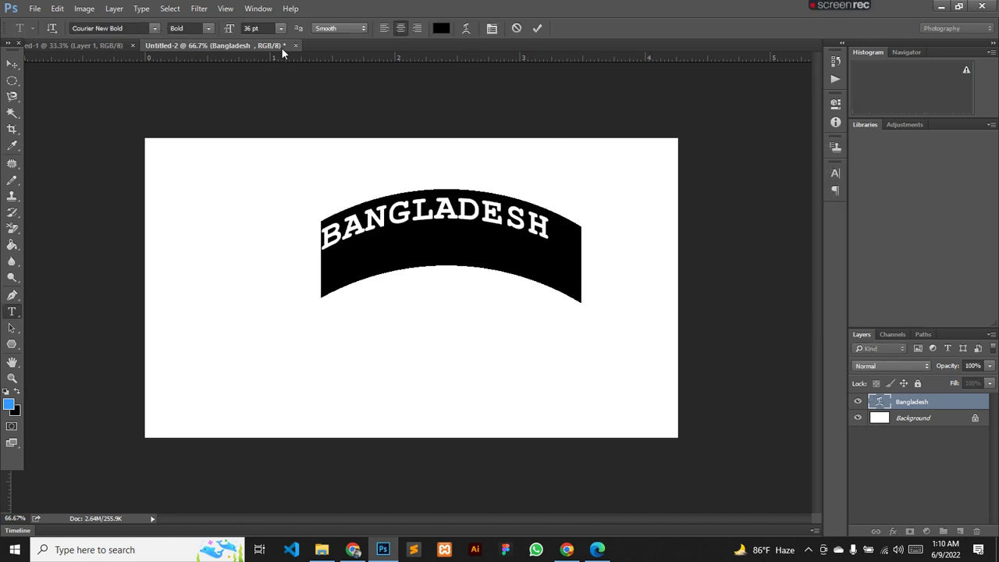
{"action": "left_click", "coordinate": [466, 29]}
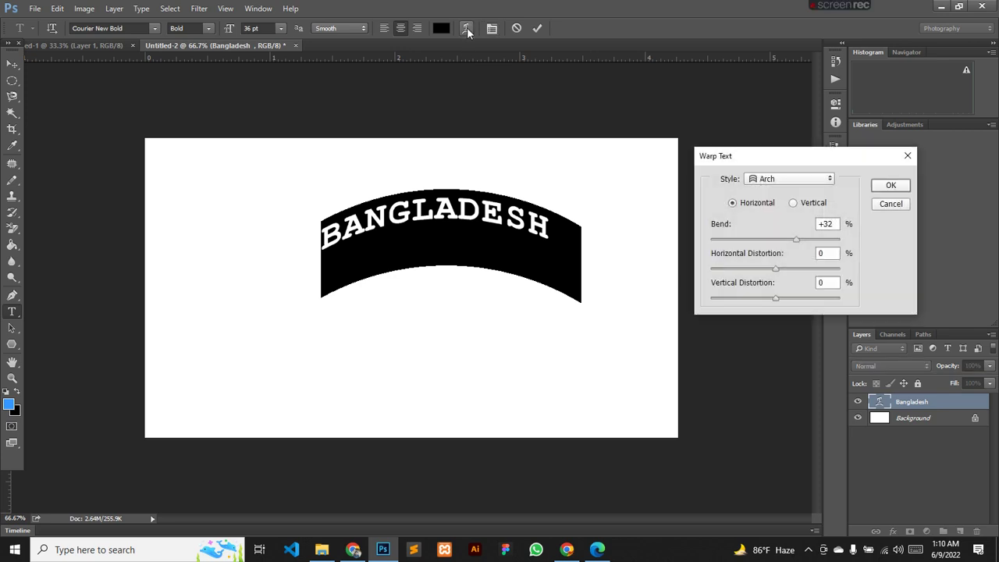
{"action": "left_click", "coordinate": [782, 177]}
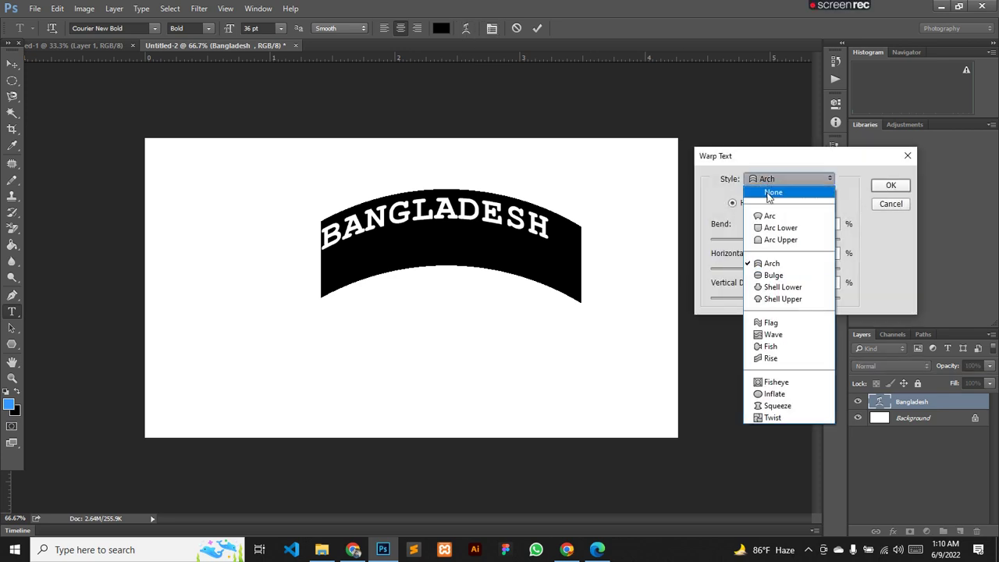
{"action": "left_click", "coordinate": [779, 324]}
{"action": "left_click", "coordinate": [891, 185]}
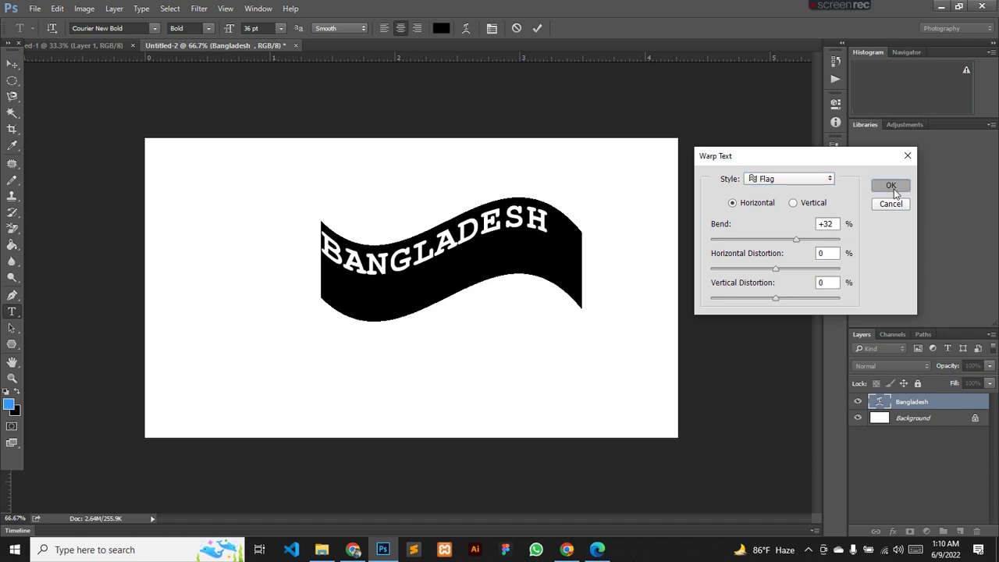
{"action": "left_click", "coordinate": [537, 28]}
{"action": "key", "text": "v"}
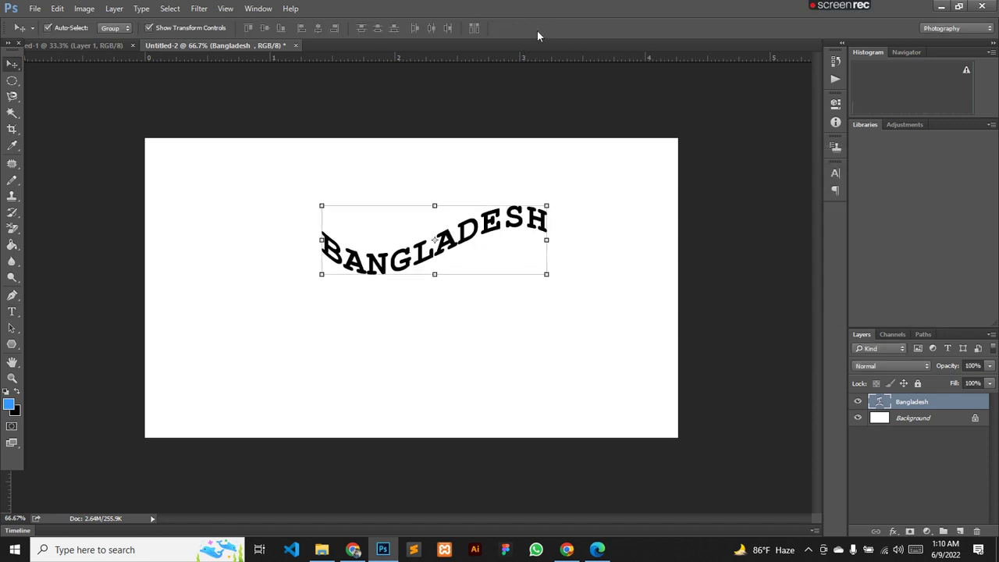
- Remove the warp from the BANGLADESH text by setting the warp style to None, and commit the edit
{"action": "double_click", "coordinate": [882, 401]}
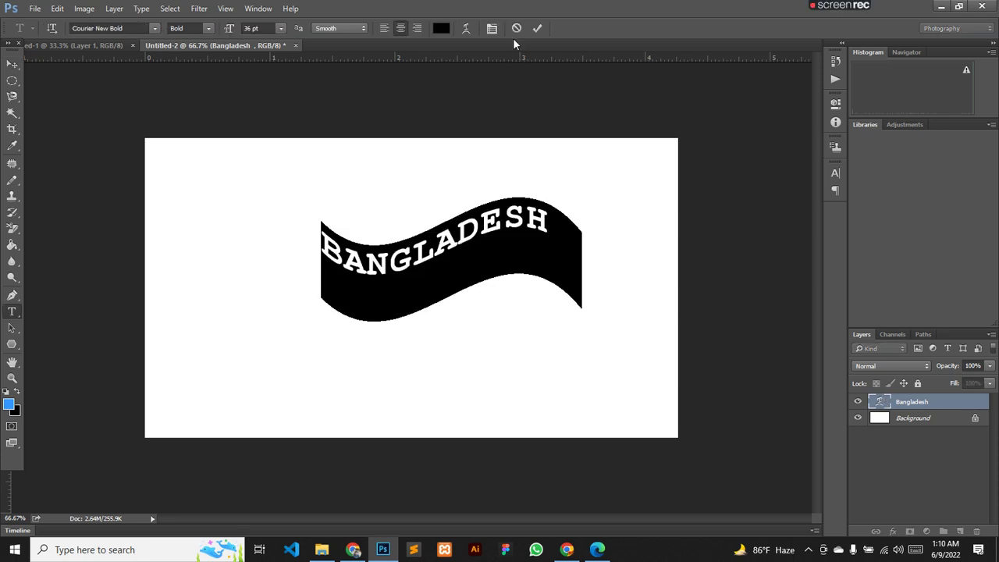
{"action": "left_click", "coordinate": [468, 29]}
{"action": "left_click", "coordinate": [786, 179]}
{"action": "left_click", "coordinate": [786, 191]}
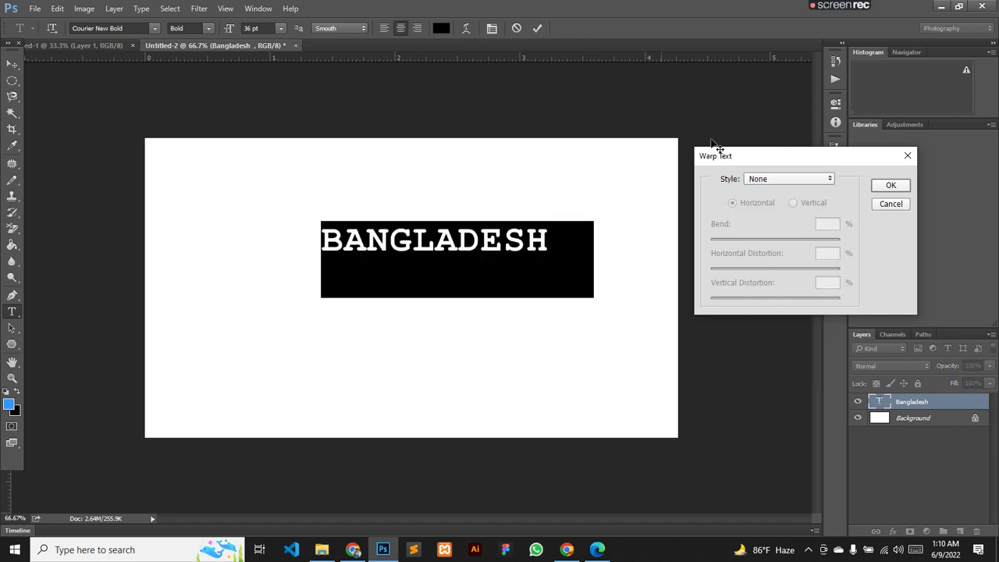
{"action": "left_click", "coordinate": [890, 185]}
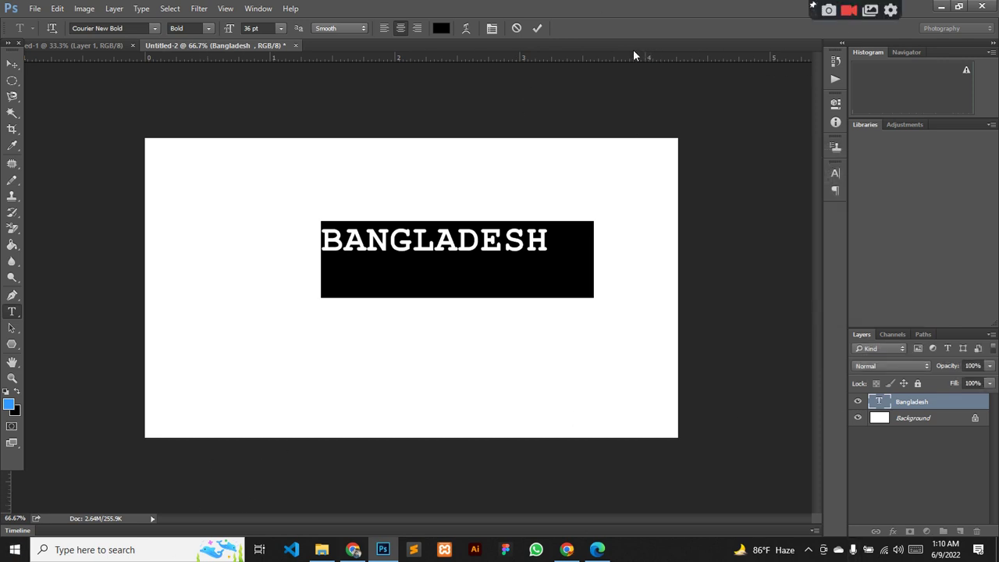
{"action": "left_click", "coordinate": [538, 30]}
{"action": "key", "text": "v"}
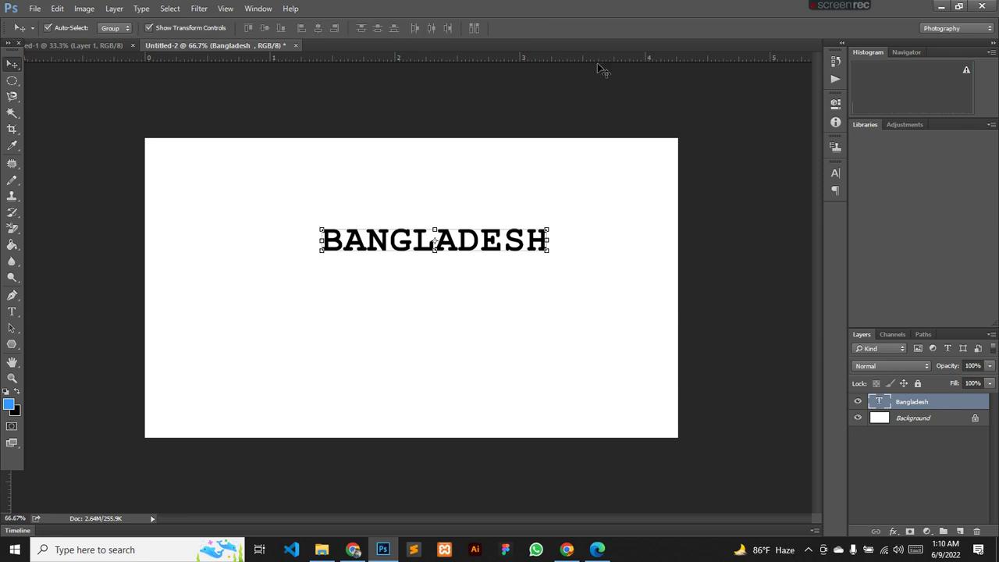
- Open the BANGLADESH text for editing, show its character settings and choose the Bold font style there
{"action": "double_click", "coordinate": [877, 404]}
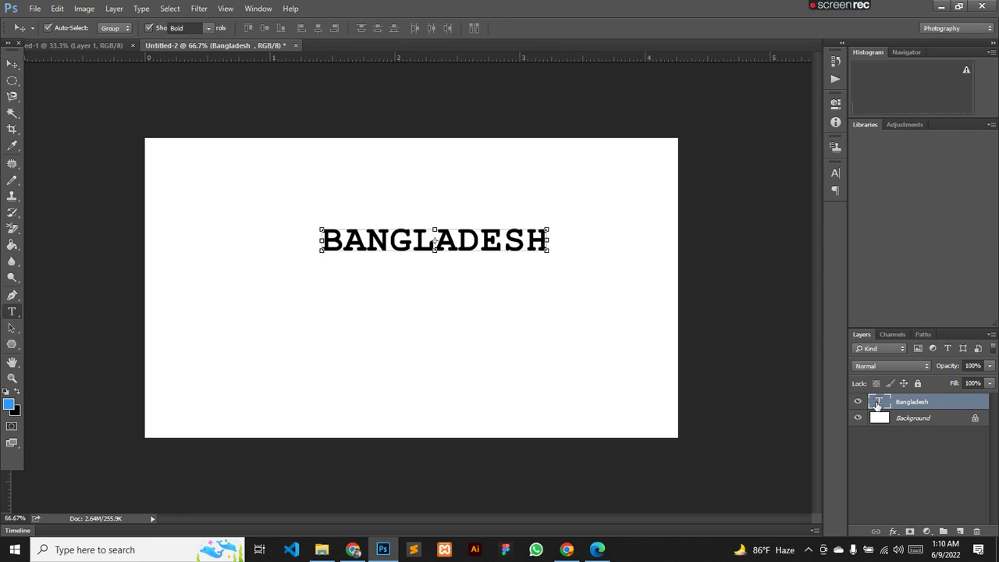
{"action": "left_click", "coordinate": [835, 192]}
{"action": "right_click", "coordinate": [835, 192]}
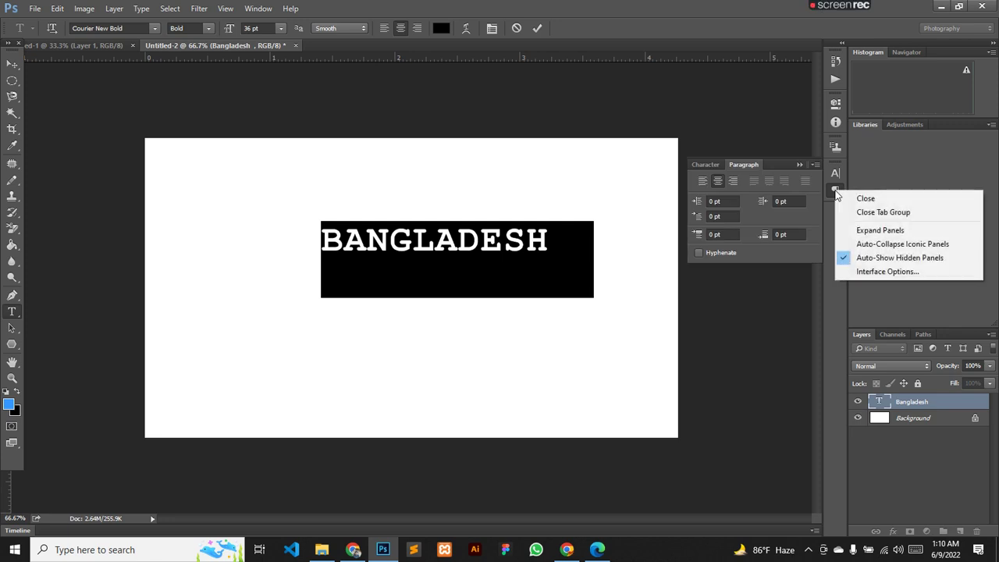
{"action": "left_click", "coordinate": [707, 164]}
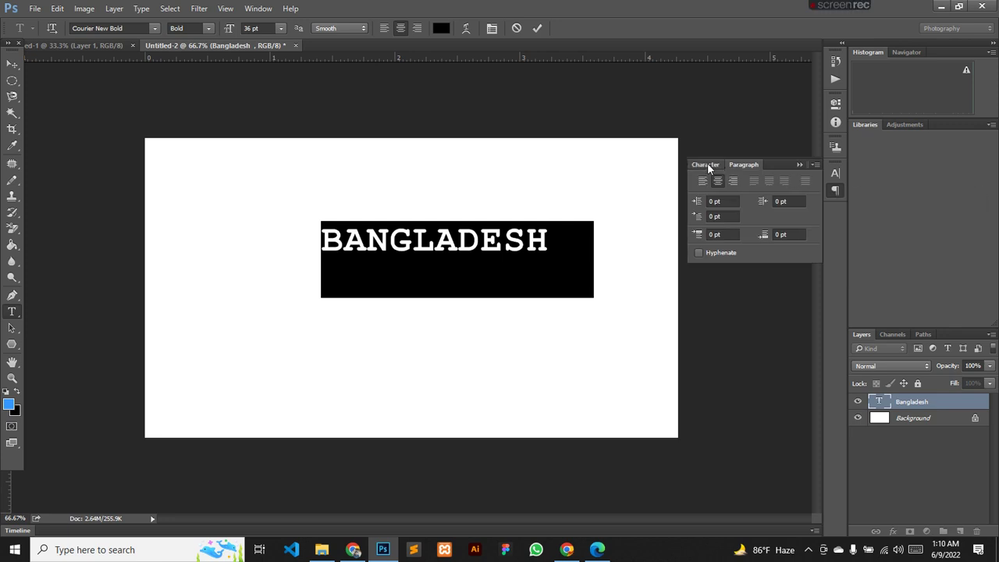
{"action": "left_click", "coordinate": [707, 164]}
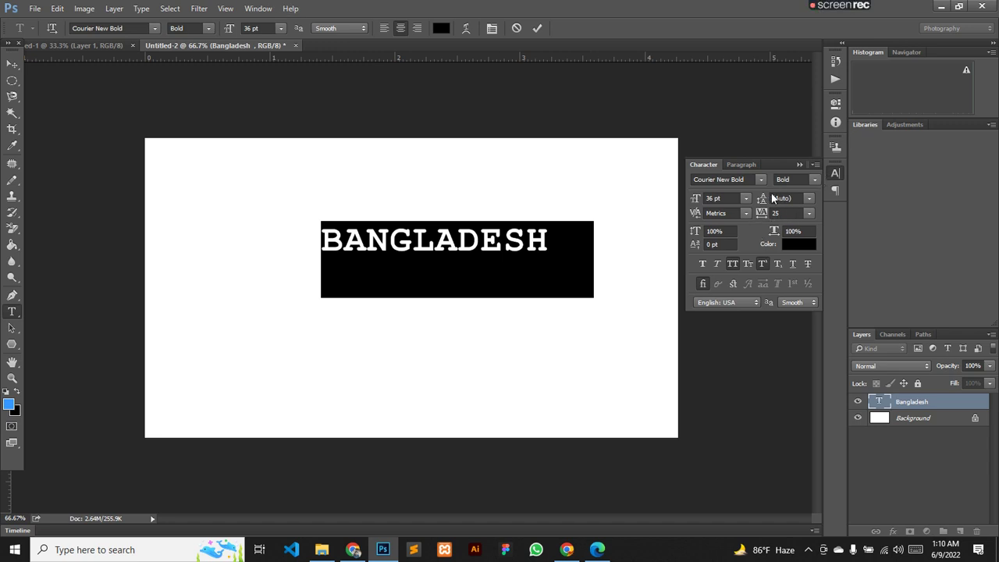
{"action": "left_click", "coordinate": [813, 181]}
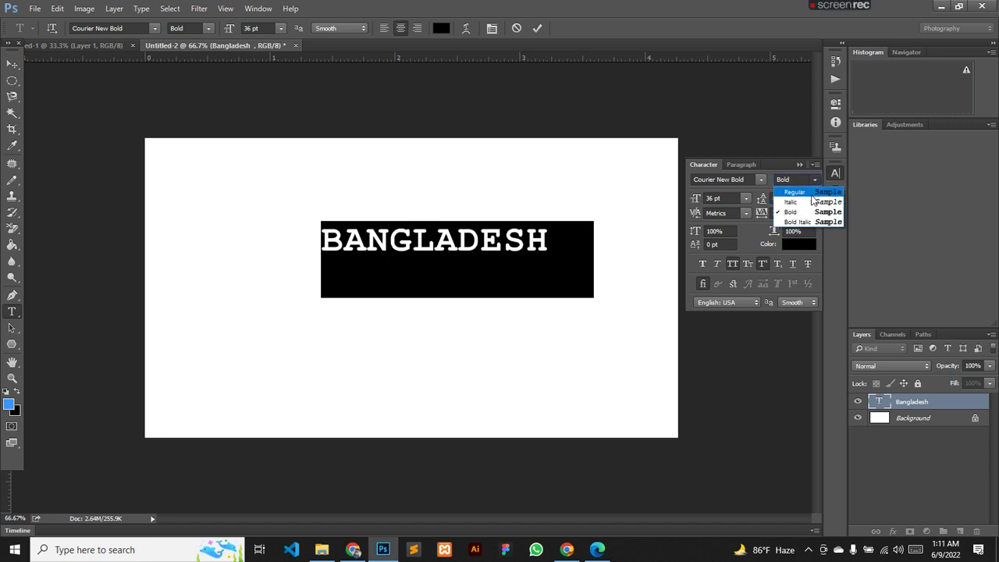
{"action": "left_click", "coordinate": [792, 212]}
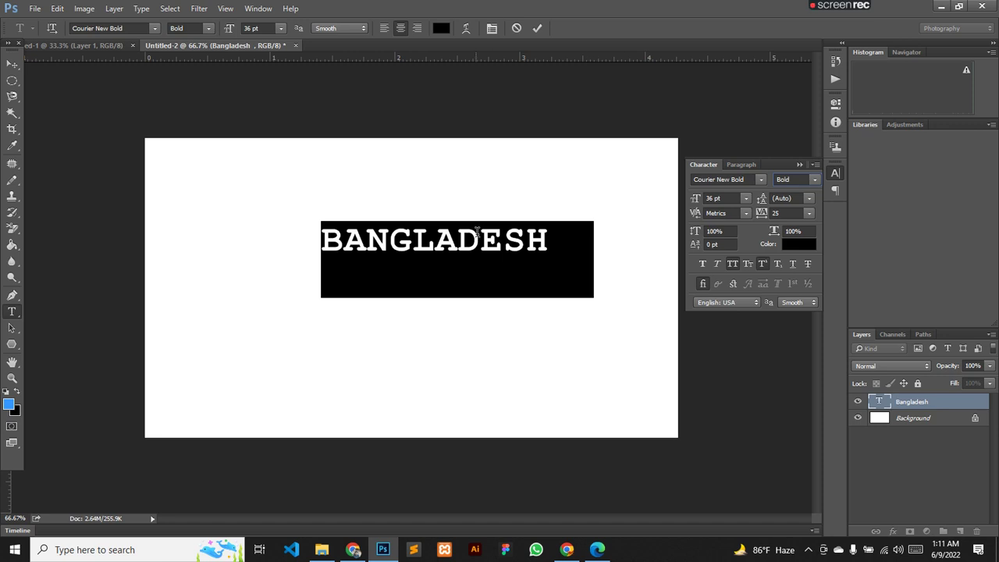
- Add a second line reading "BEAUTIFUL" below BANGLADESH and commit the text edit
{"action": "left_click", "coordinate": [557, 246]}
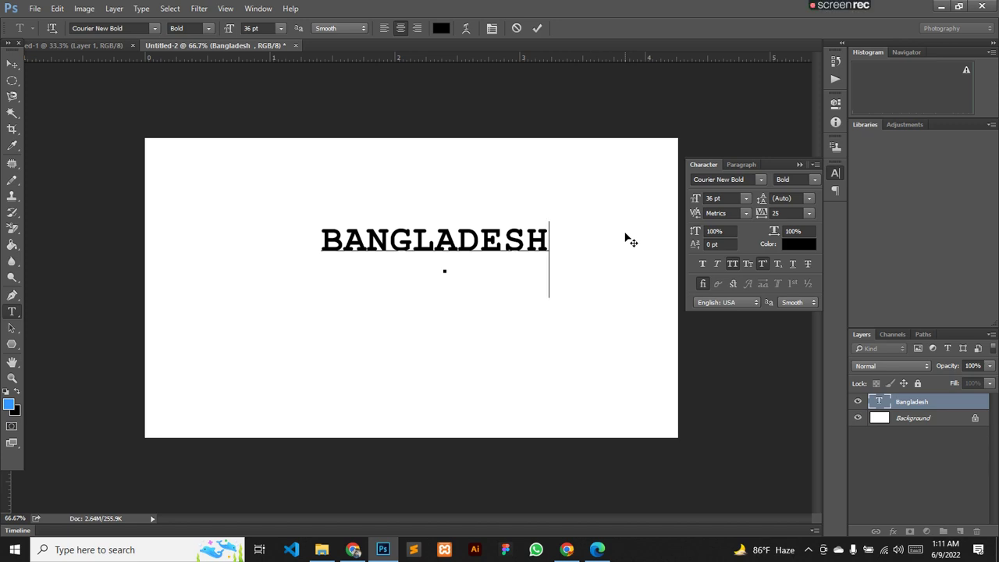
{"action": "key", "text": "Return"}
{"action": "type", "text": "IS"}
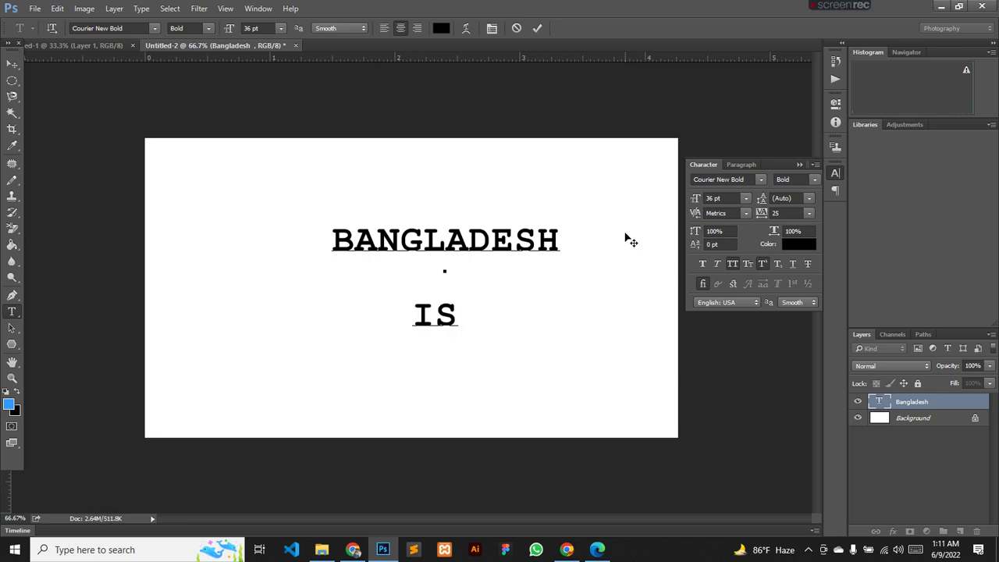
{"action": "key", "text": "BackSpace"}
{"action": "key", "text": "BackSpace"}
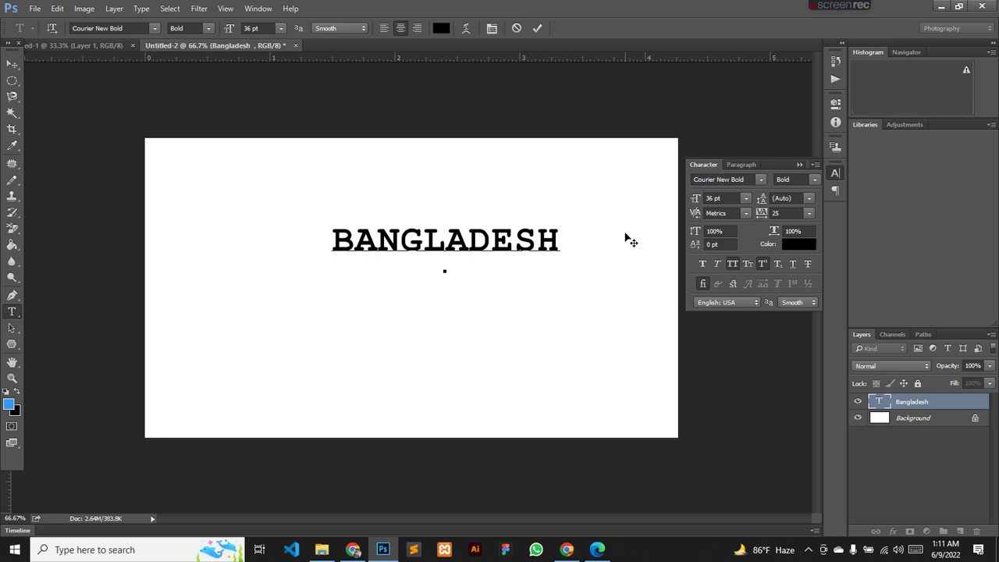
{"action": "type", "text": "BEA"}
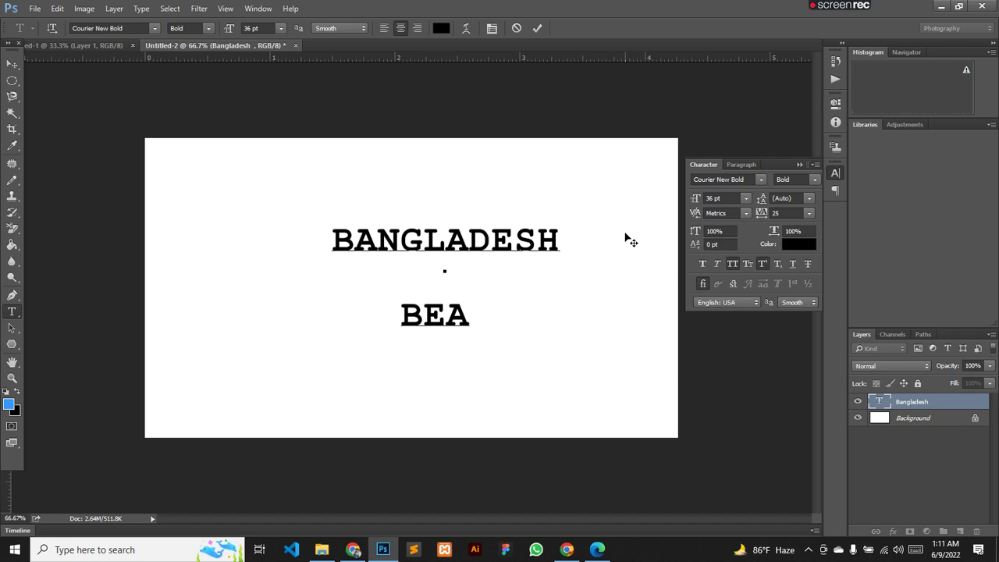
{"action": "type", "text": "UTIF"}
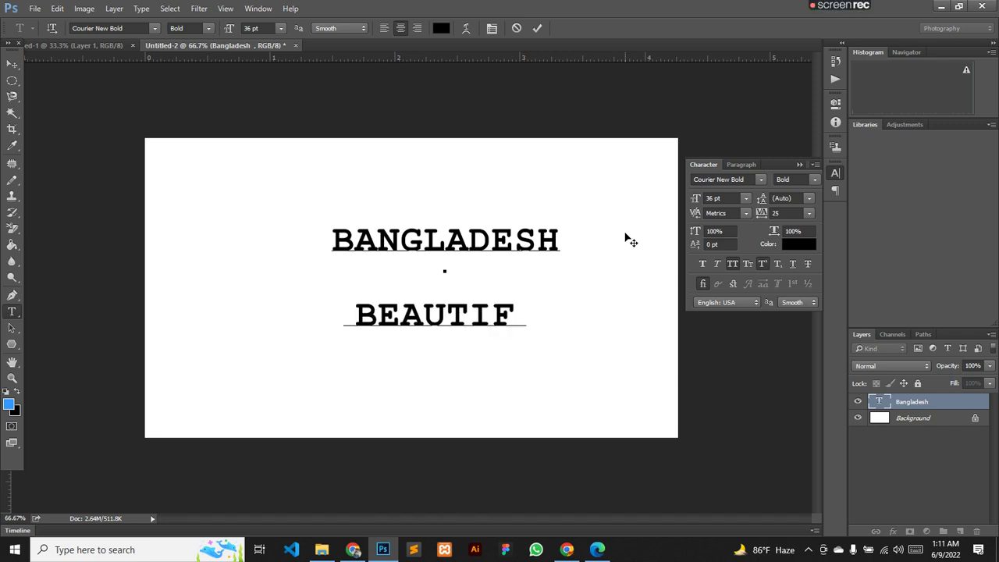
{"action": "type", "text": "UL"}
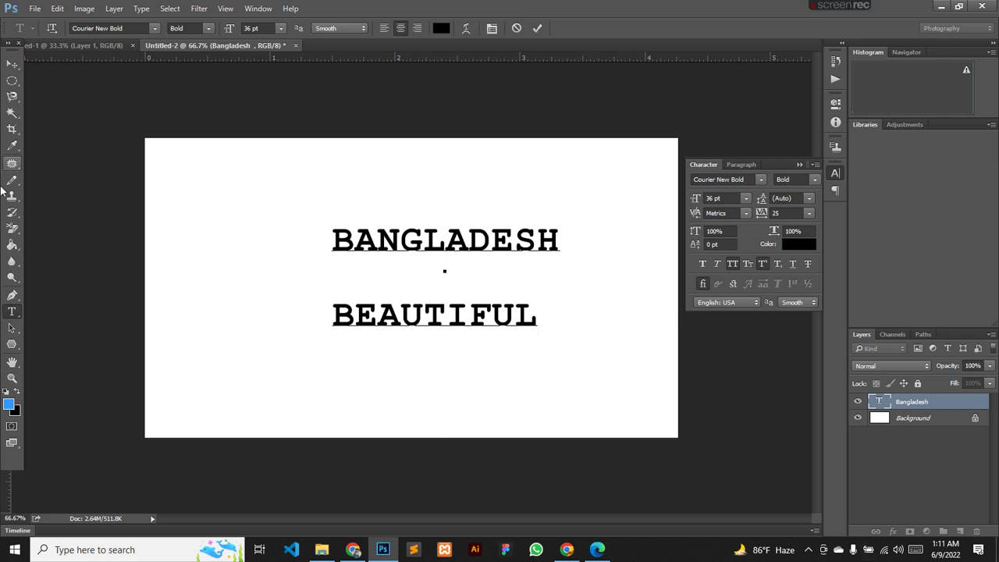
{"action": "left_click", "coordinate": [537, 28]}
{"action": "key", "text": "v"}
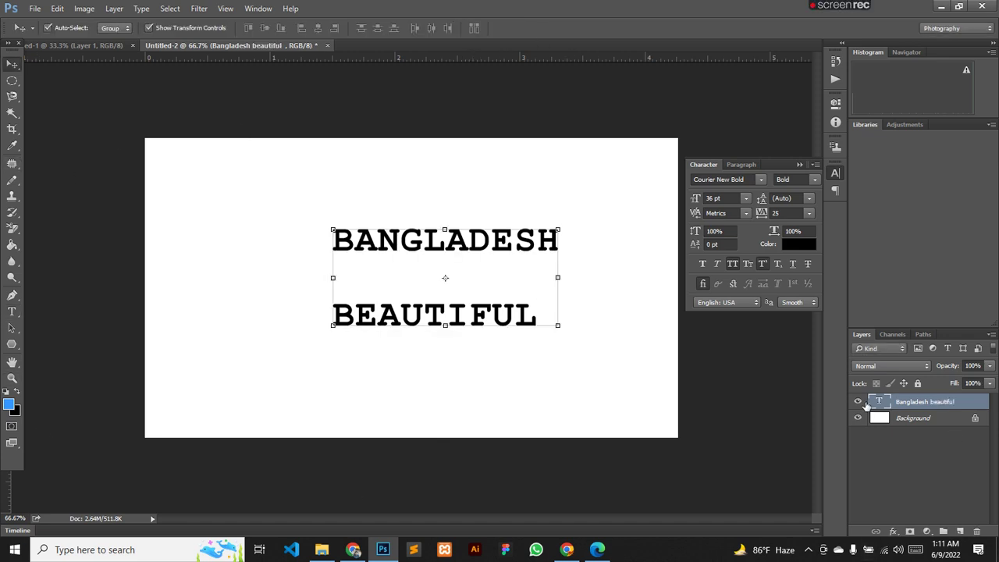
- Try leading values of 8, 12 and 30 pt on the two-line text, settle on 18 pt and commit the edit
{"action": "double_click", "coordinate": [877, 406]}
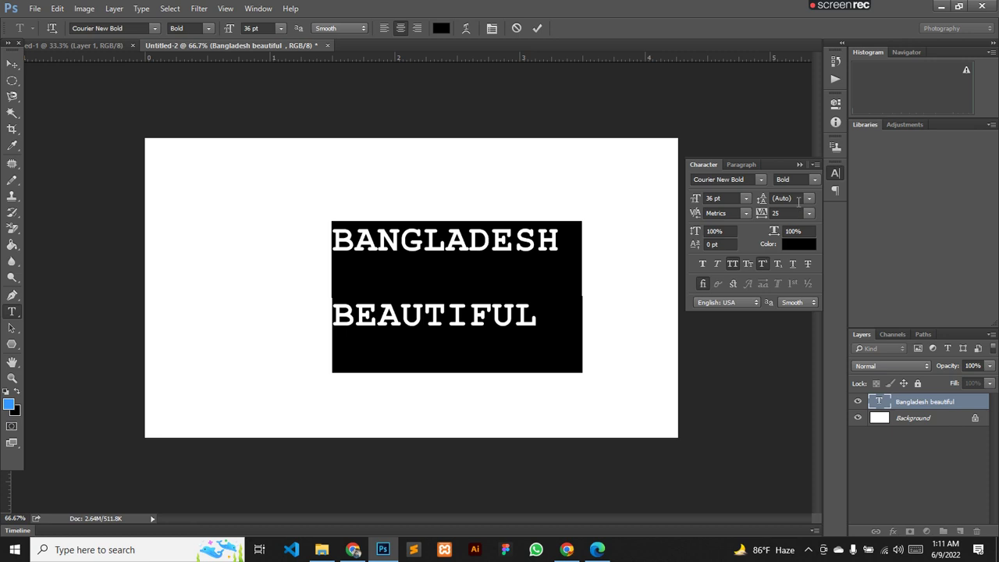
{"action": "left_click", "coordinate": [809, 199]}
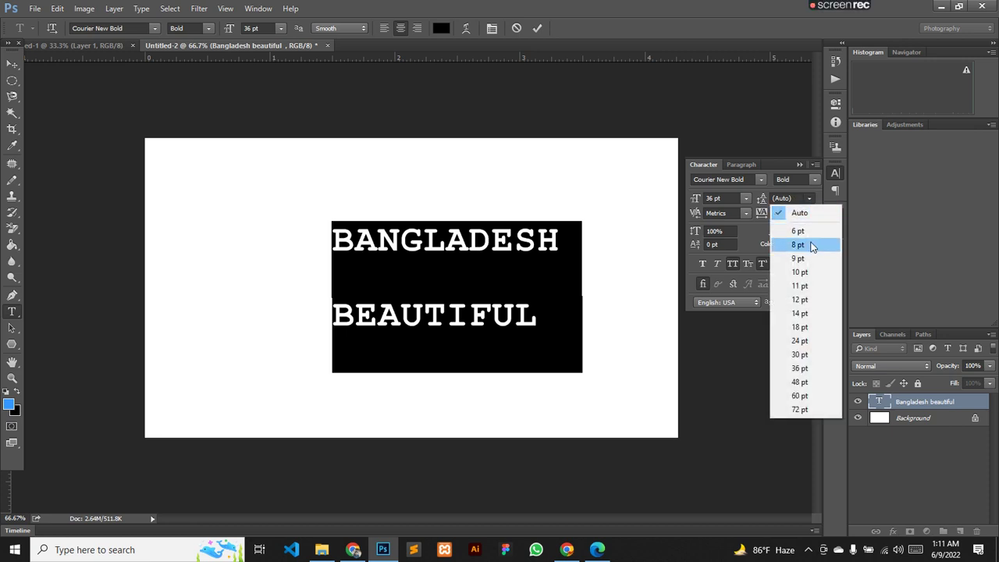
{"action": "left_click", "coordinate": [811, 245]}
{"action": "left_click", "coordinate": [809, 198]}
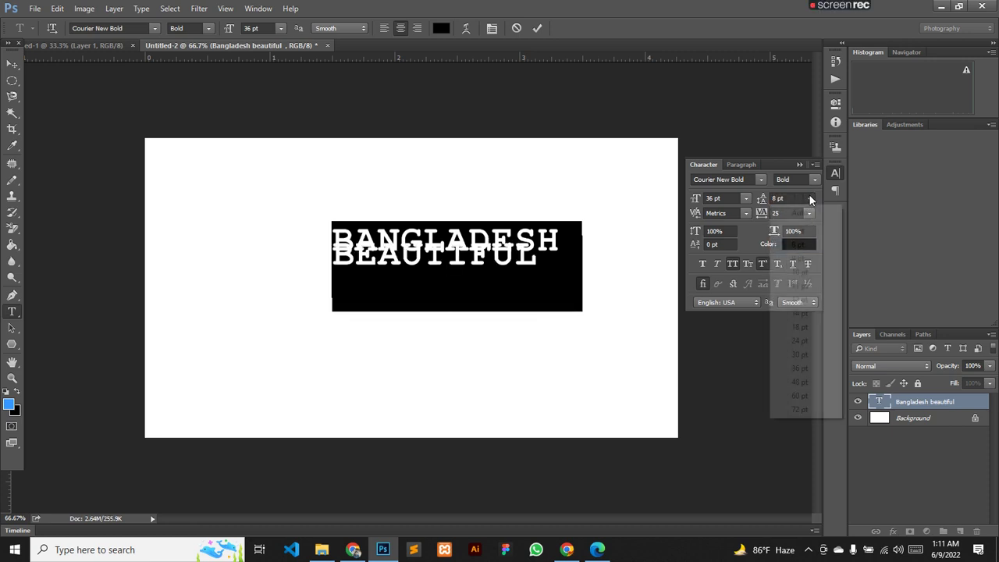
{"action": "left_click", "coordinate": [814, 299]}
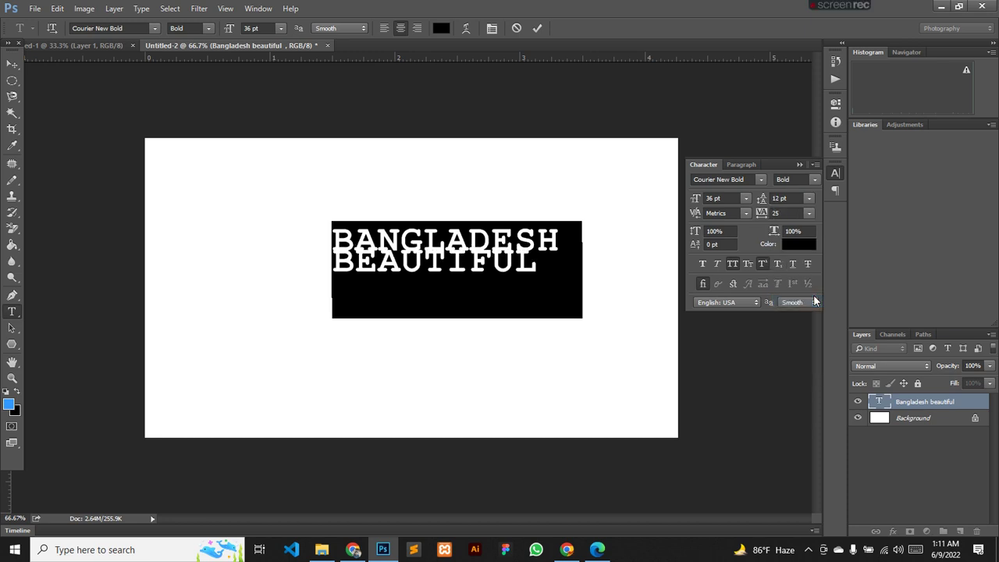
{"action": "left_click", "coordinate": [809, 201]}
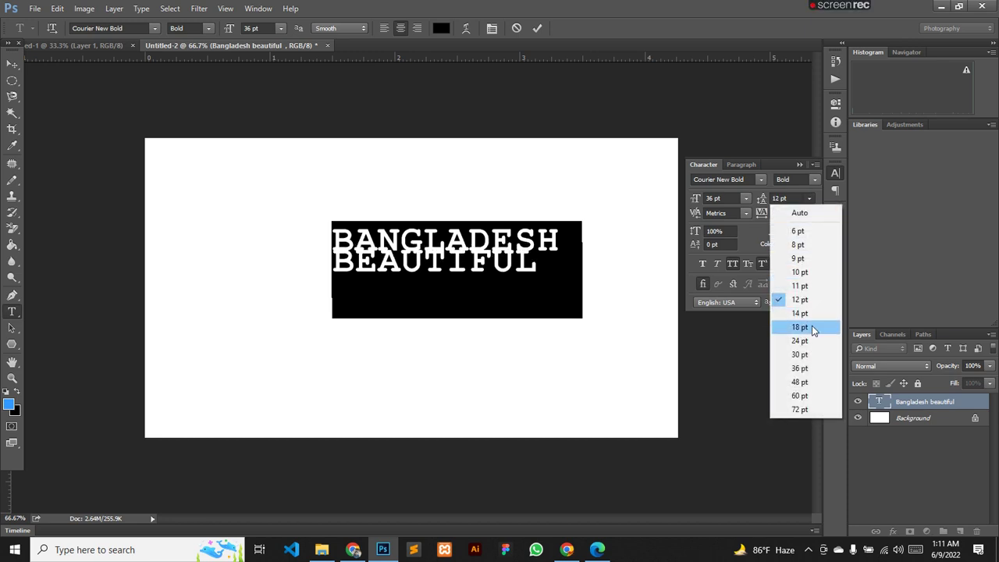
{"action": "left_click", "coordinate": [812, 352]}
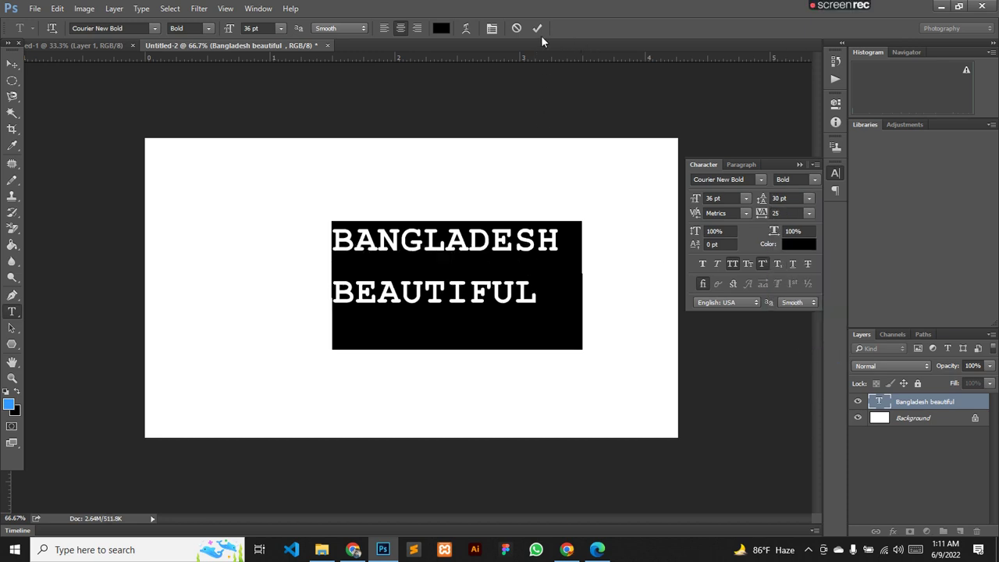
{"action": "left_click", "coordinate": [808, 201]}
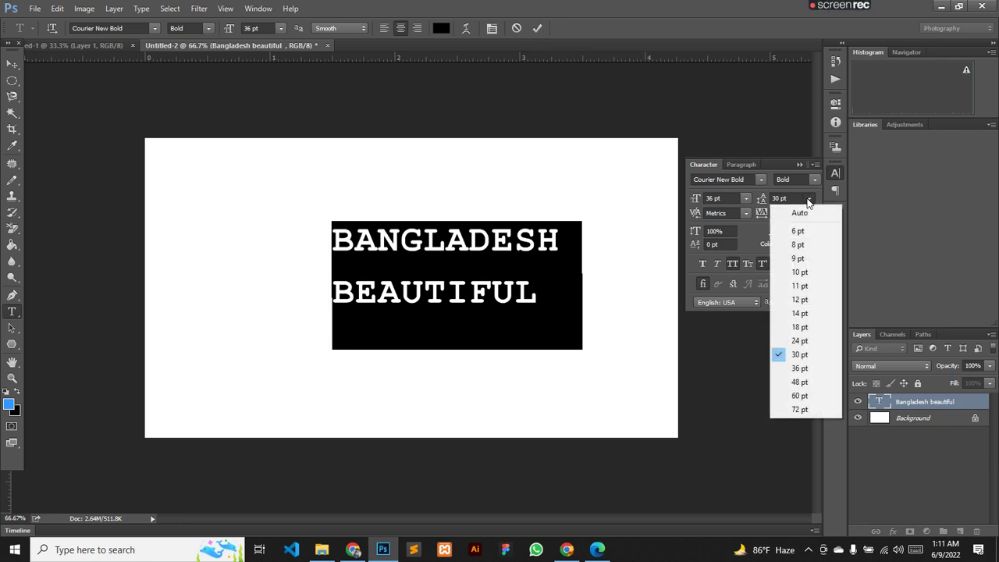
{"action": "left_click", "coordinate": [810, 326]}
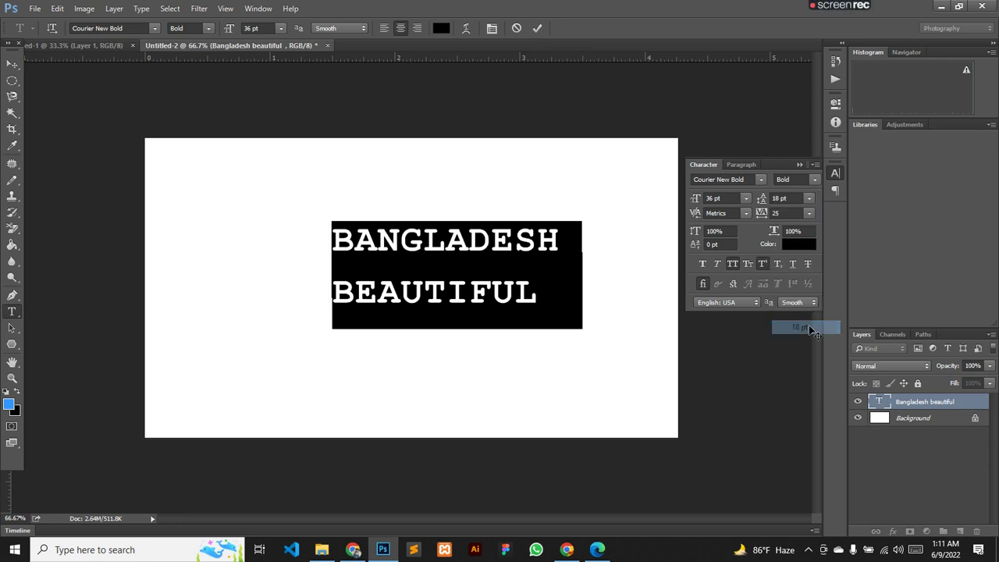
{"action": "left_click", "coordinate": [537, 28]}
{"action": "key", "text": "v"}
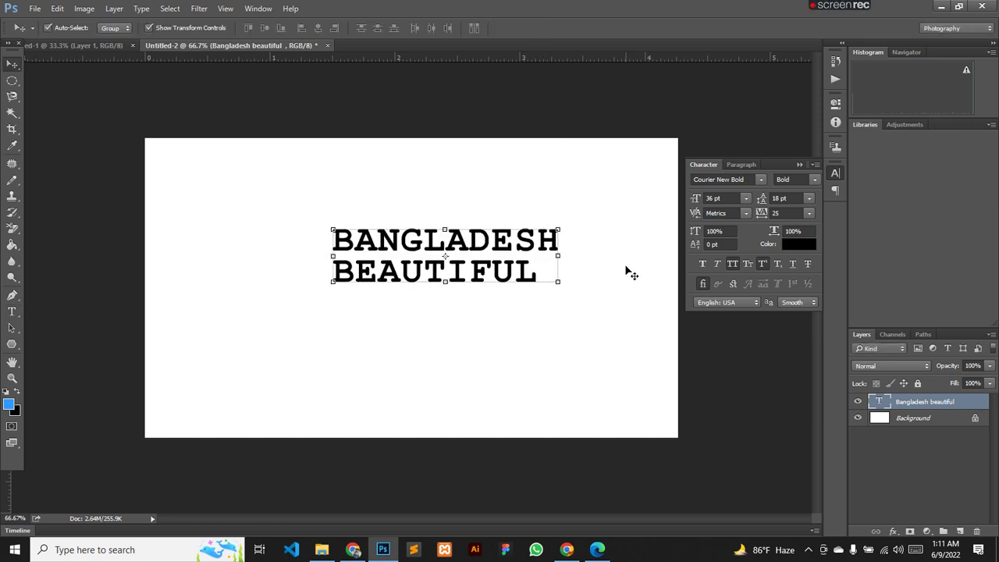
{"action": "left_click", "coordinate": [746, 221]}
{"action": "left_click", "coordinate": [746, 220]}
{"action": "left_click", "coordinate": [808, 216]}
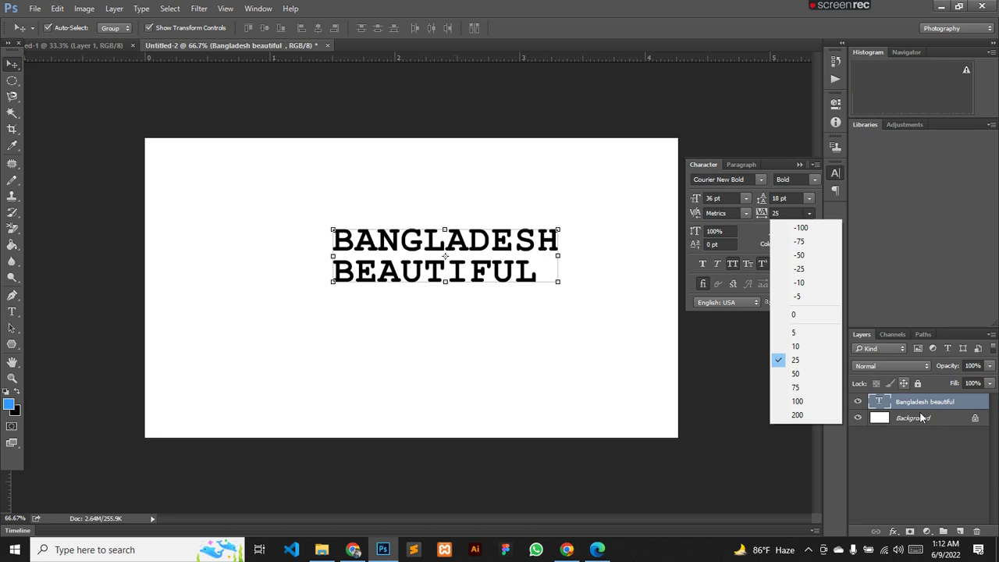
{"action": "left_click", "coordinate": [879, 406]}
- Reopen the two-line text for editing and add "IS" after BANGLADESH on the first line
{"action": "double_click", "coordinate": [879, 404]}
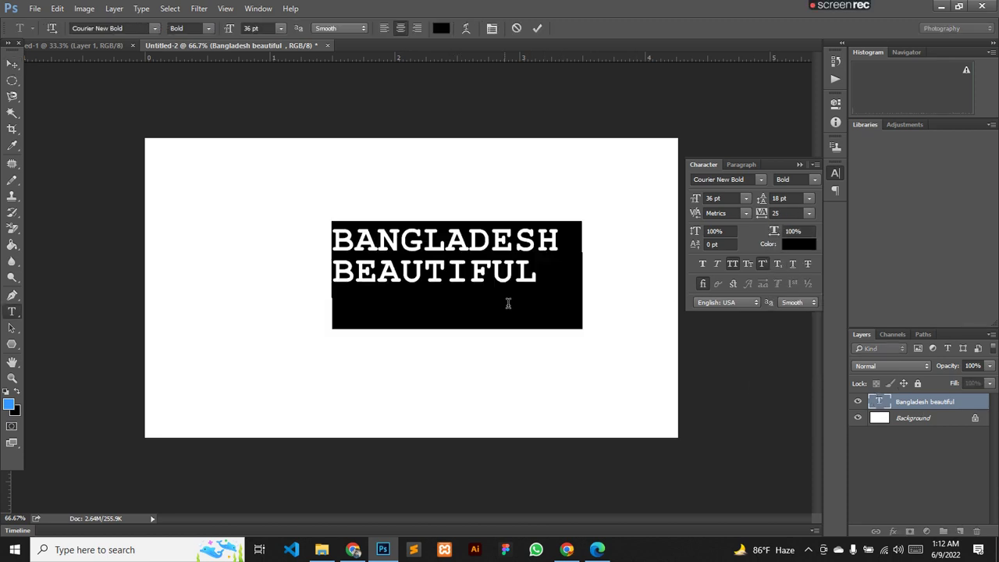
{"action": "left_click", "coordinate": [558, 234]}
{"action": "type", "text": "IS"}
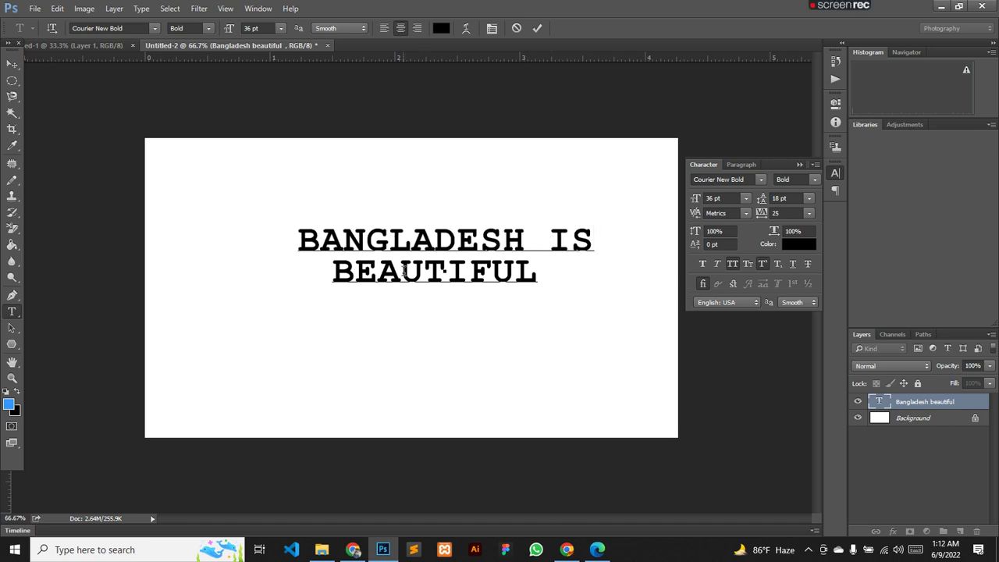
- Set the tracking of the BANGLADESH IS line to 10 and delete the word BEAUTIFUL from the line below
{"action": "left_click_drag", "start_coordinate": [300, 241], "coordinate": [590, 228]}
{"action": "left_click", "coordinate": [809, 213]}
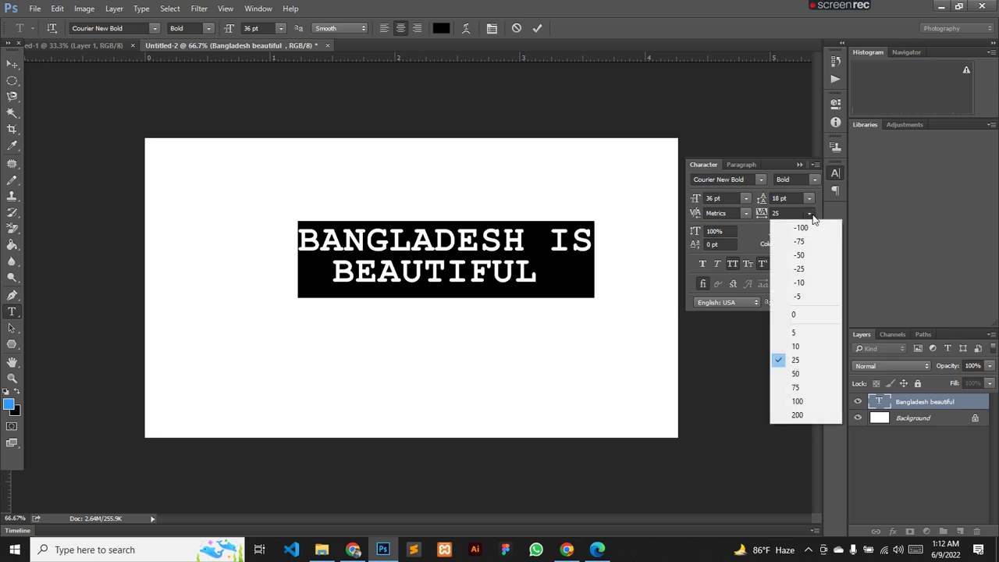
{"action": "left_click", "coordinate": [796, 347]}
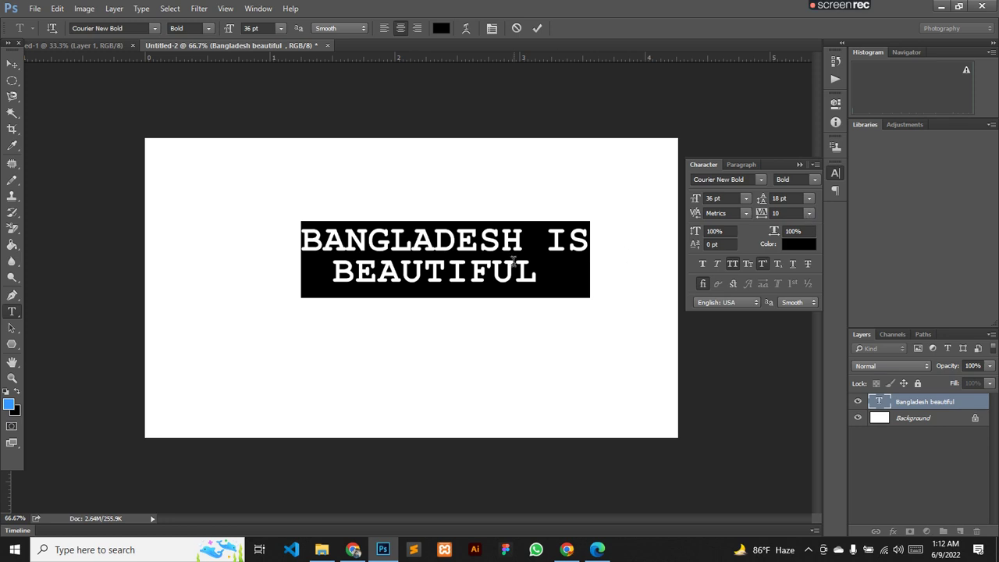
{"action": "left_click", "coordinate": [546, 281]}
{"action": "left_click_drag", "start_coordinate": [546, 281], "coordinate": [335, 283]}
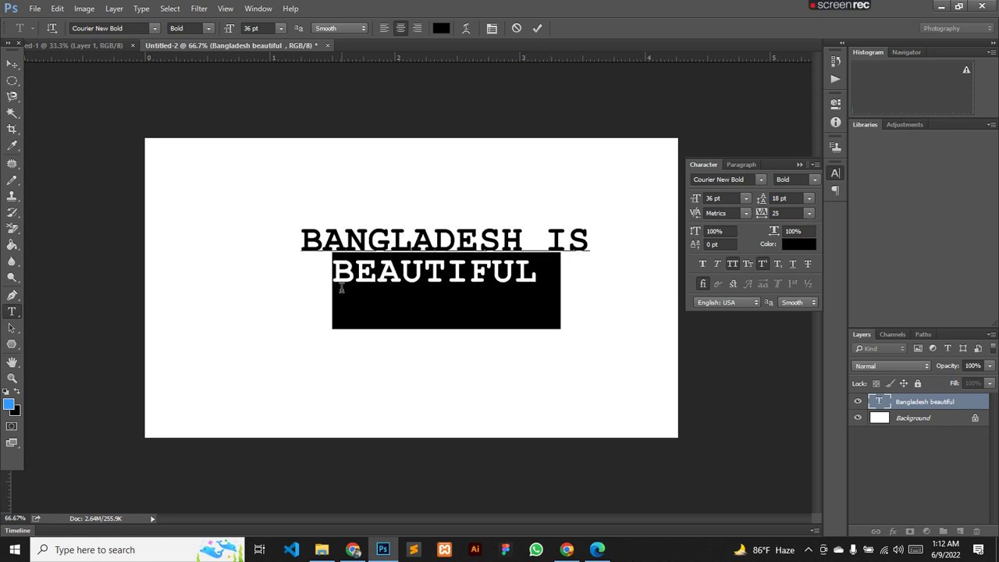
{"action": "key", "text": "BackSpace"}
- Try a tracking of 25 on the BANGLADESH IS line and settle on 75
{"action": "left_click_drag", "start_coordinate": [593, 241], "coordinate": [241, 242]}
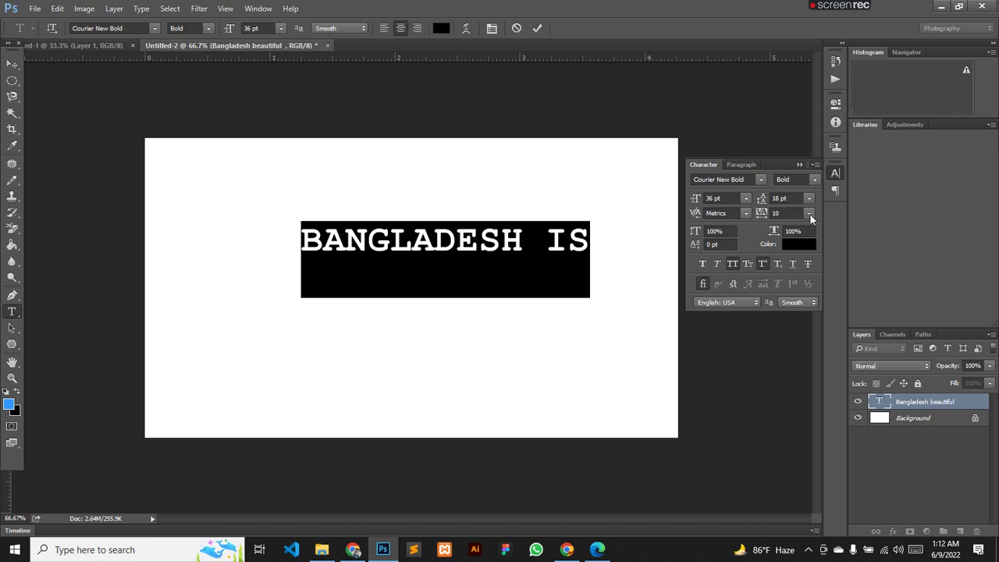
{"action": "left_click", "coordinate": [810, 213]}
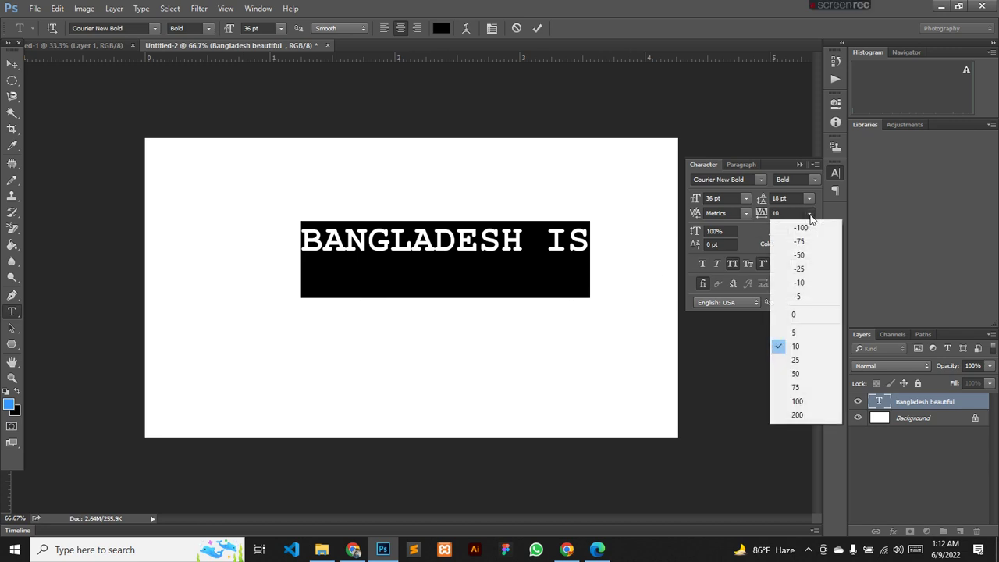
{"action": "left_click", "coordinate": [801, 361]}
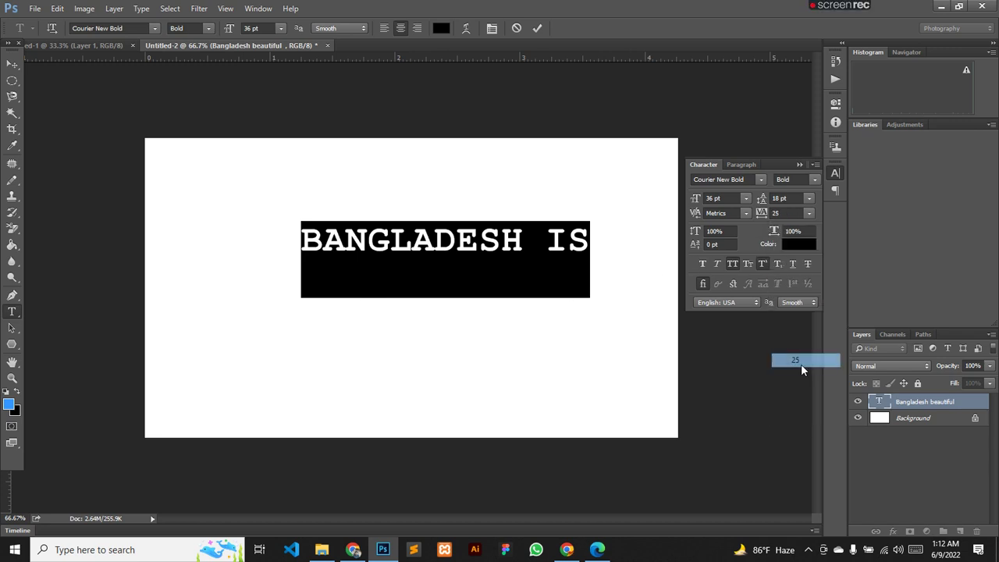
{"action": "left_click", "coordinate": [809, 214]}
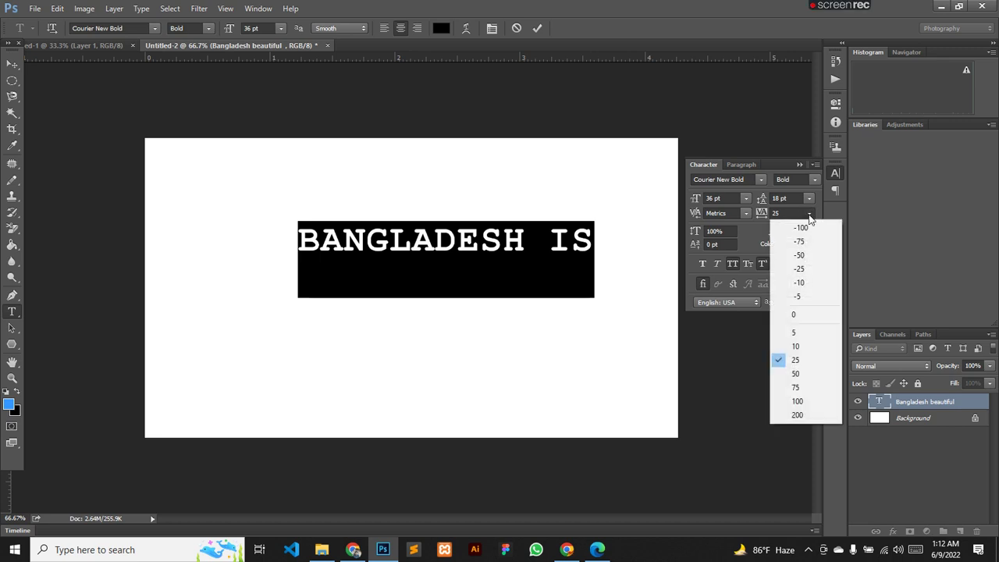
{"action": "left_click", "coordinate": [808, 384]}
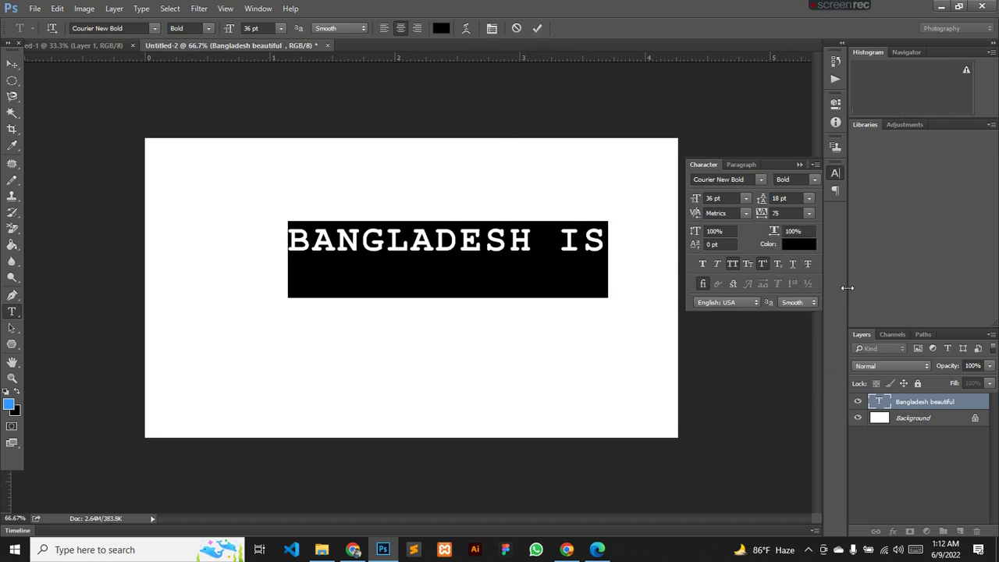
- Stretch the BANGLADESH IS line to a horizontal scale of 147% and commit the text edit
{"action": "left_click", "coordinate": [801, 232]}
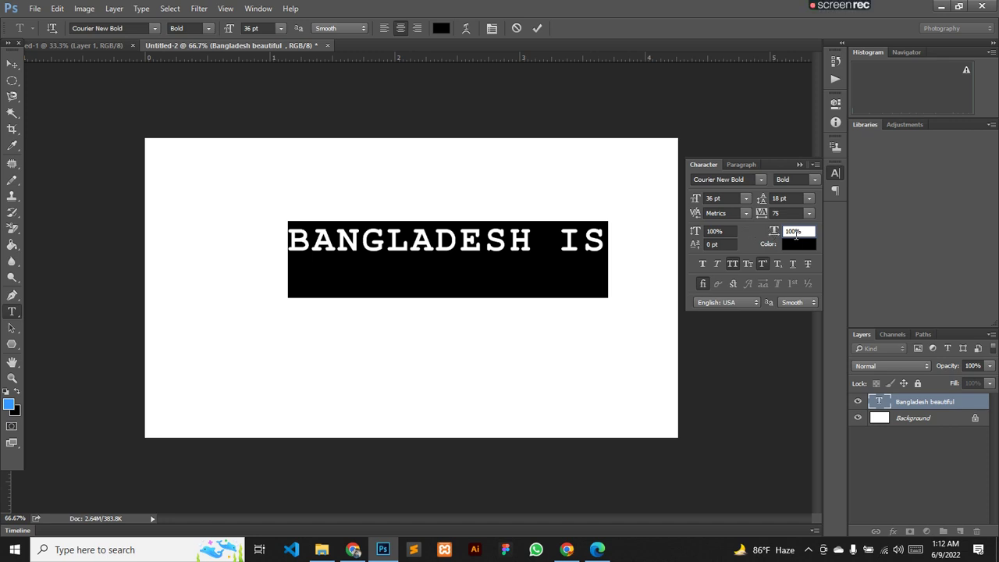
{"action": "key", "text": "Return"}
{"action": "left_click", "coordinate": [811, 231]}
{"action": "left_click_drag", "start_coordinate": [800, 231], "coordinate": [785, 231]}
{"action": "left_click_drag", "start_coordinate": [775, 231], "coordinate": [802, 232]}
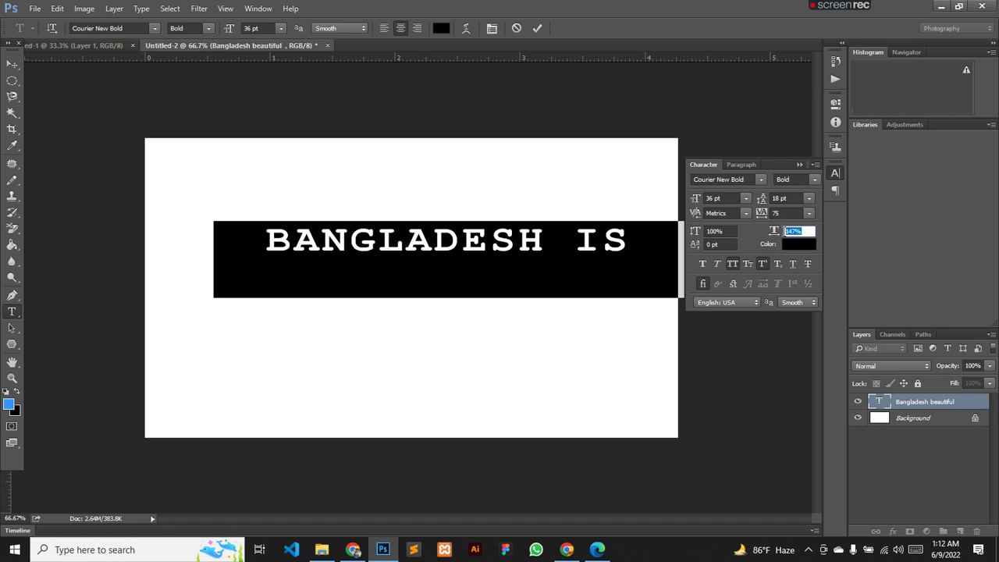
{"action": "left_click", "coordinate": [786, 231]}
{"action": "key", "text": "Return"}
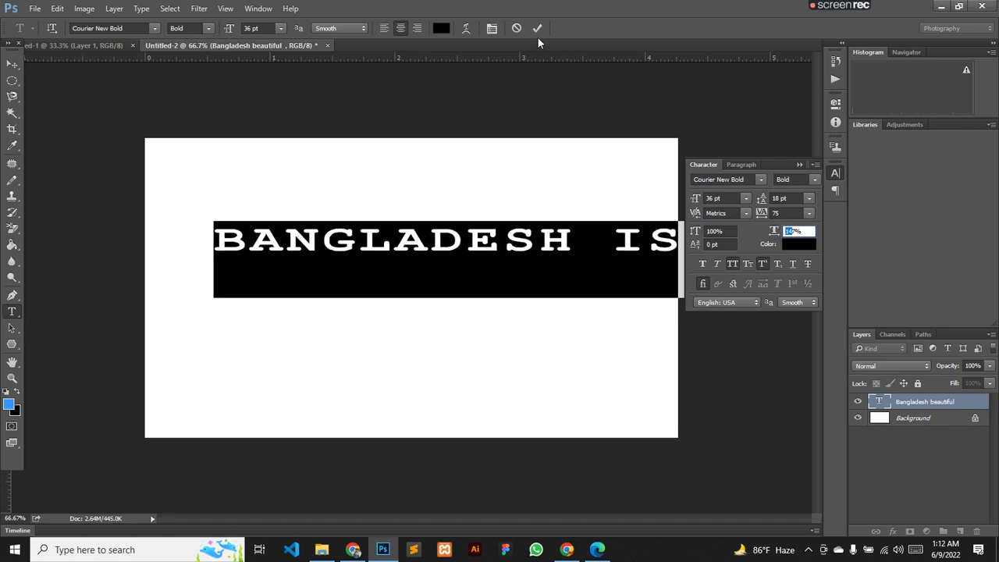
{"action": "left_click", "coordinate": [540, 32]}
{"action": "key", "text": "v"}
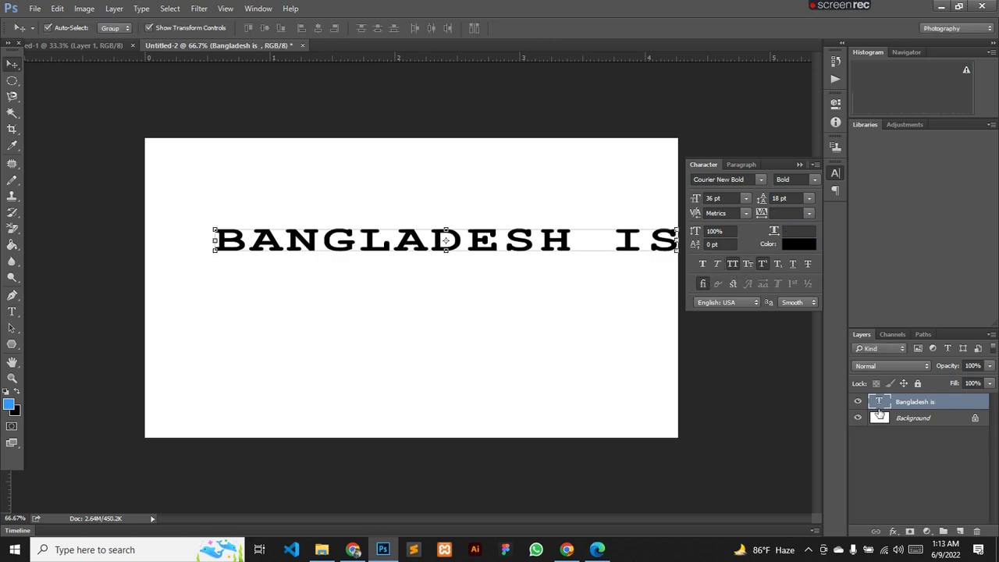
- Try Small Caps on the BANGLADESH IS text and cancel the edit
{"action": "key", "text": "t"}
{"action": "key", "text": "Return"}
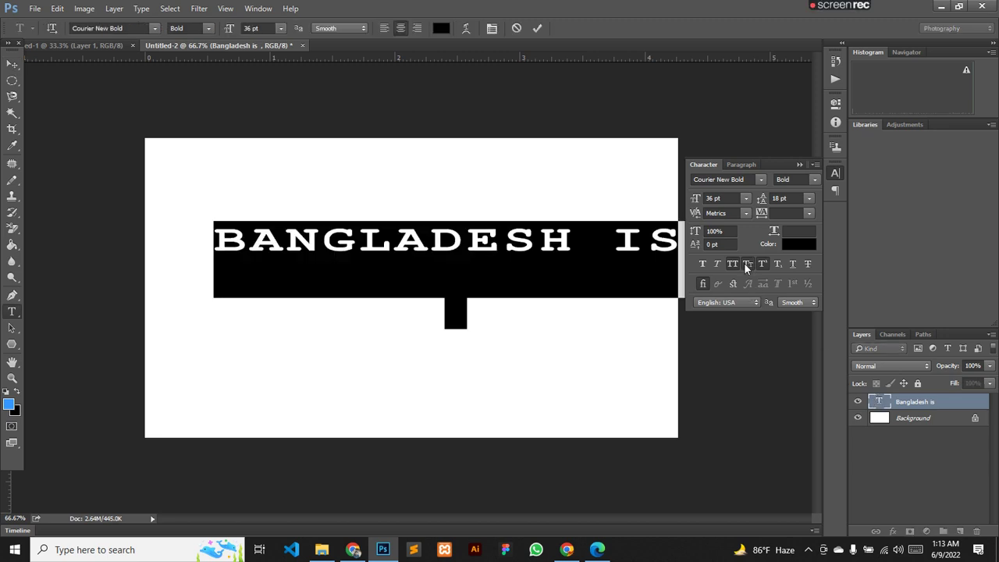
{"action": "left_click", "coordinate": [745, 263]}
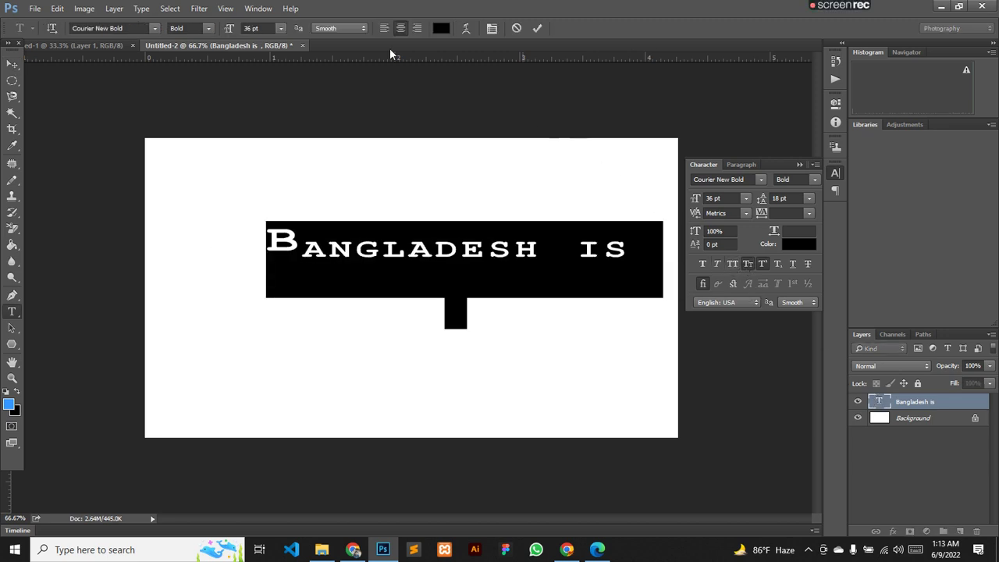
{"action": "left_click", "coordinate": [513, 30]}
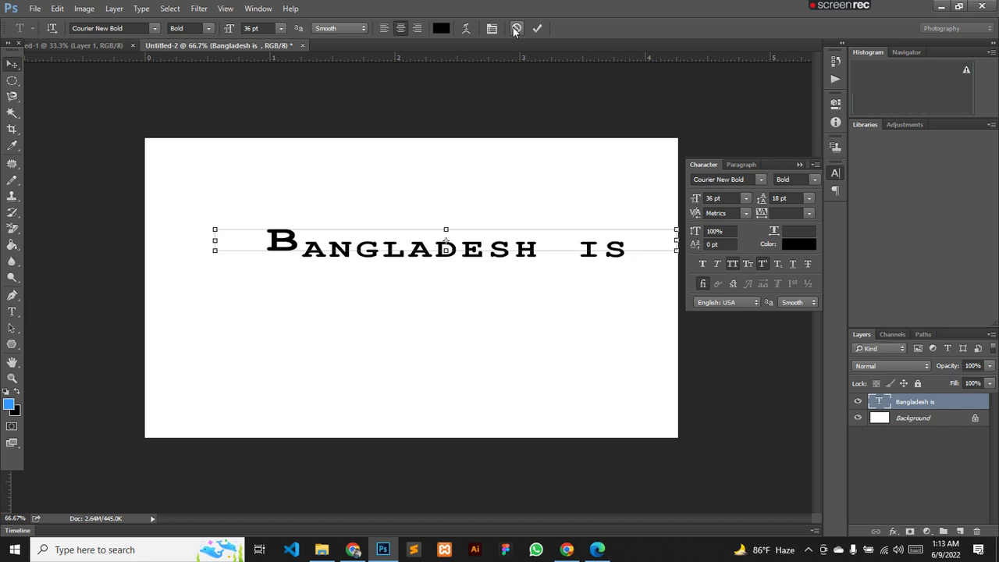
{"action": "key", "text": "v"}
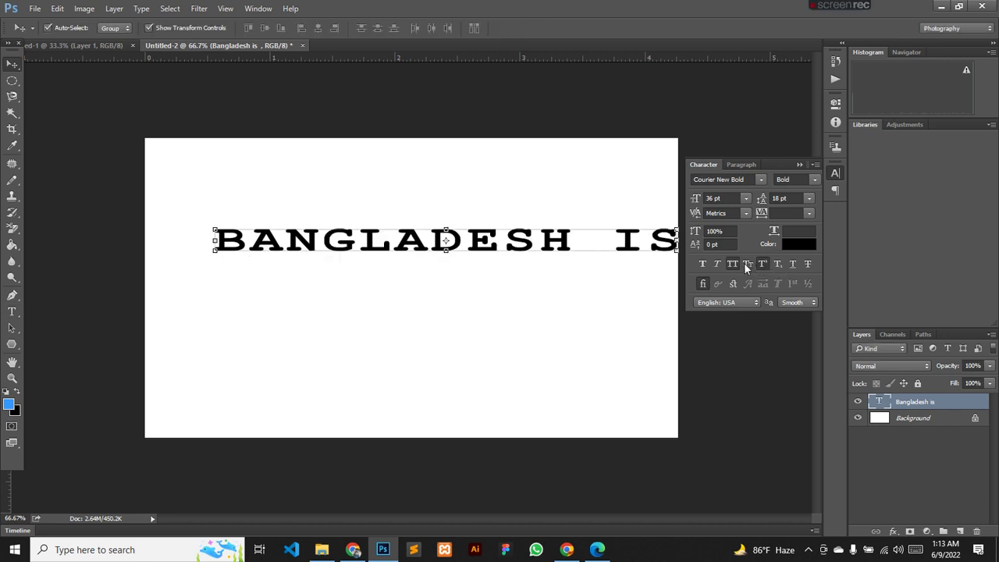
- Apply Faux Italic to the BANGLADESH IS text and set its colour to dark navy 000033
{"action": "left_click", "coordinate": [716, 265]}
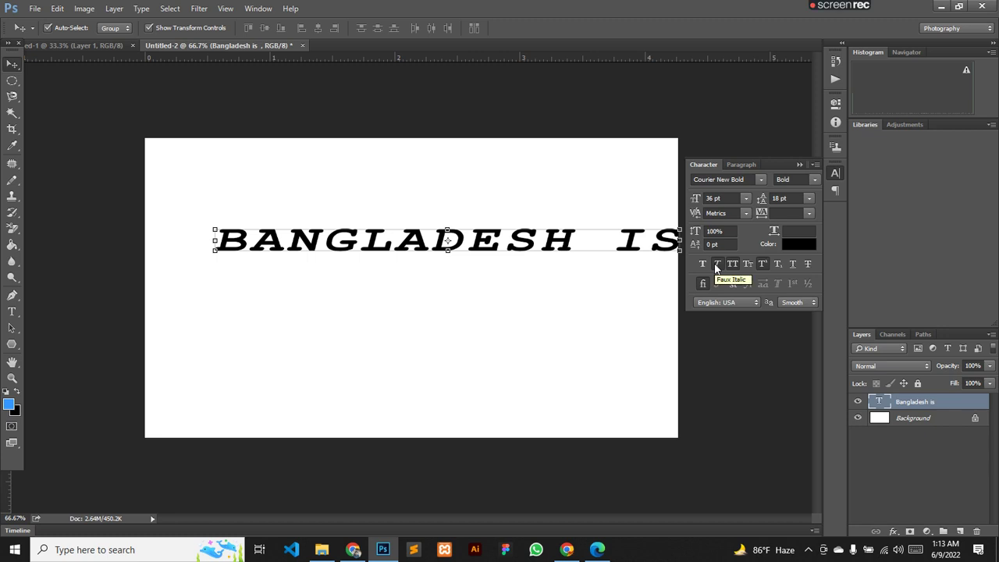
{"action": "left_click", "coordinate": [799, 247]}
{"action": "mouse_move", "coordinate": [791, 236]}
{"action": "left_mouse_down"}
{"action": "mouse_move", "coordinate": [794, 277]}
{"action": "mouse_move", "coordinate": [826, 293]}
{"action": "mouse_move", "coordinate": [826, 250]}
{"action": "left_mouse_up"}
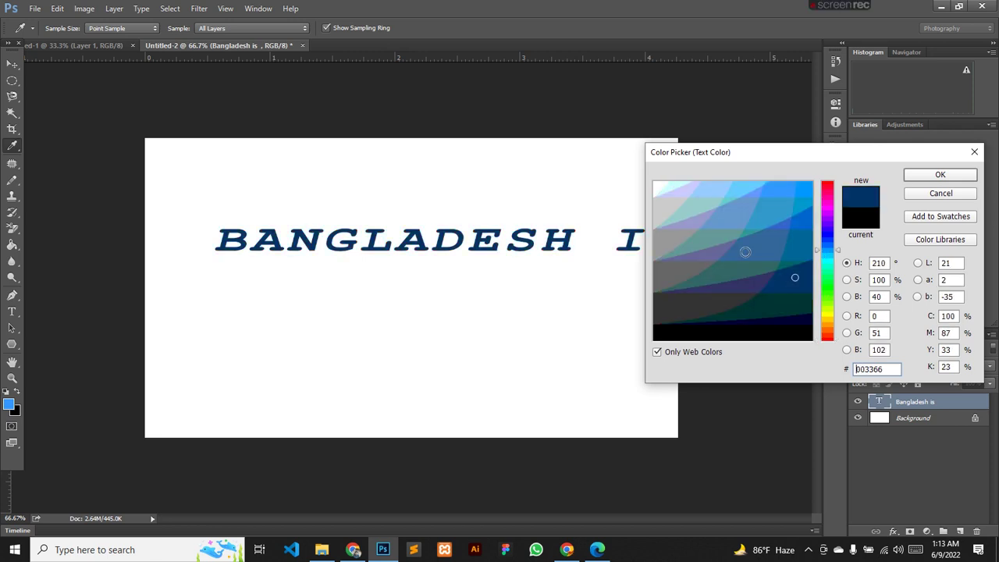
{"action": "left_click_drag", "start_coordinate": [775, 305], "coordinate": [775, 324]}
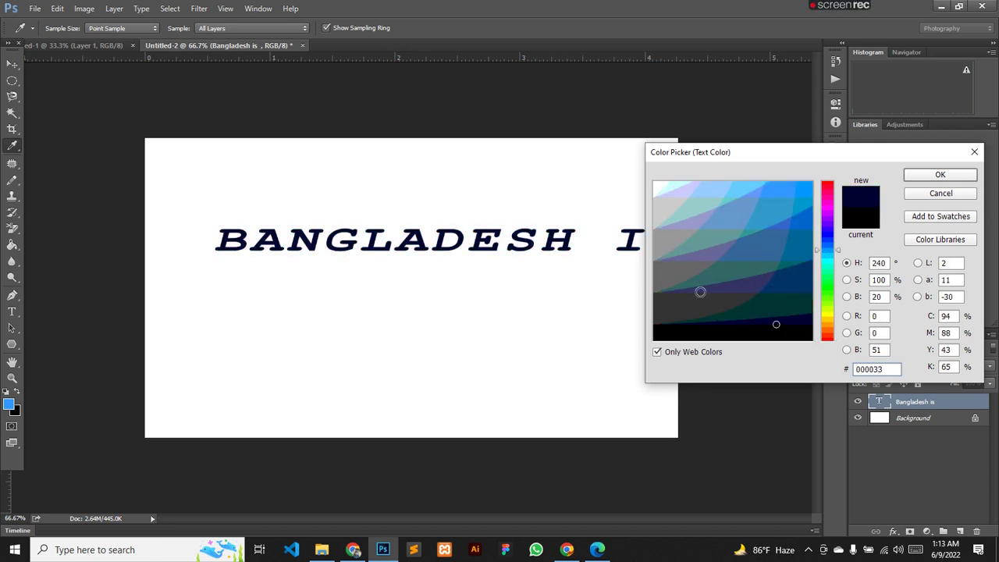
{"action": "left_click", "coordinate": [939, 174]}
{"action": "left_click", "coordinate": [746, 213]}
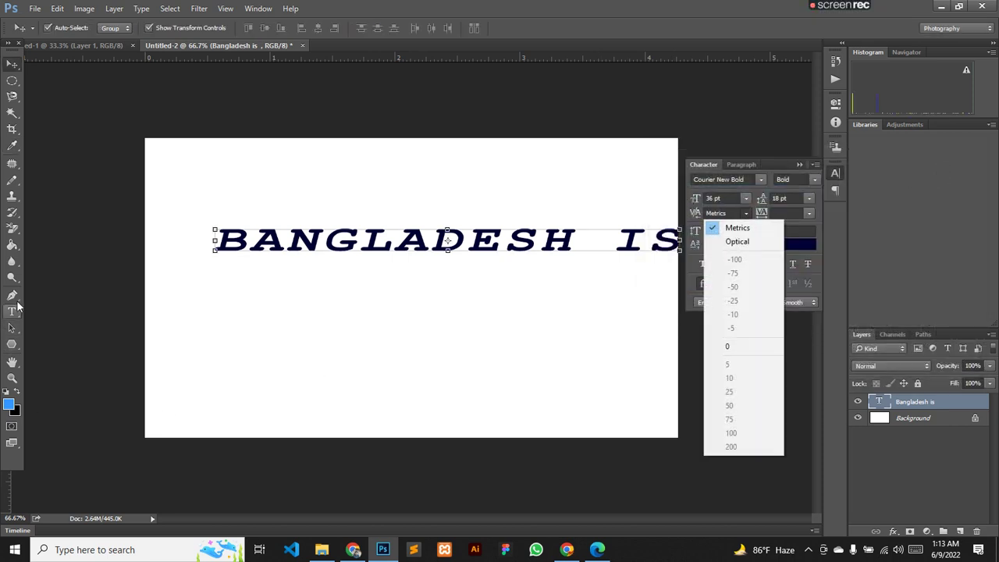
{"action": "left_click", "coordinate": [16, 312]}
{"action": "right_click", "coordinate": [15, 312]}
{"action": "left_click", "coordinate": [81, 305]}
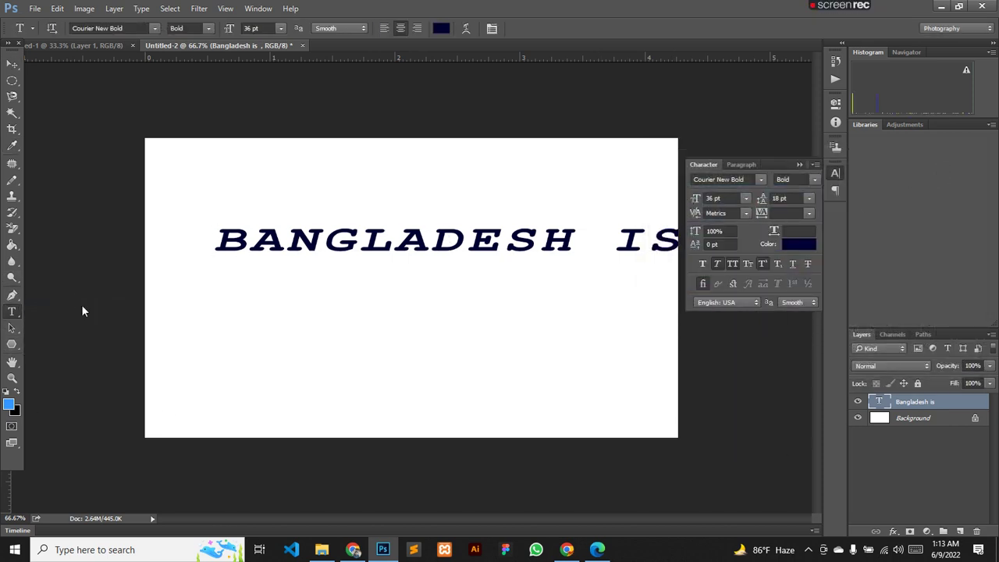
{"action": "left_click_drag", "start_coordinate": [601, 327], "coordinate": [864, 407]}
{"action": "left_click_drag", "start_coordinate": [257, 256], "coordinate": [254, 281]}
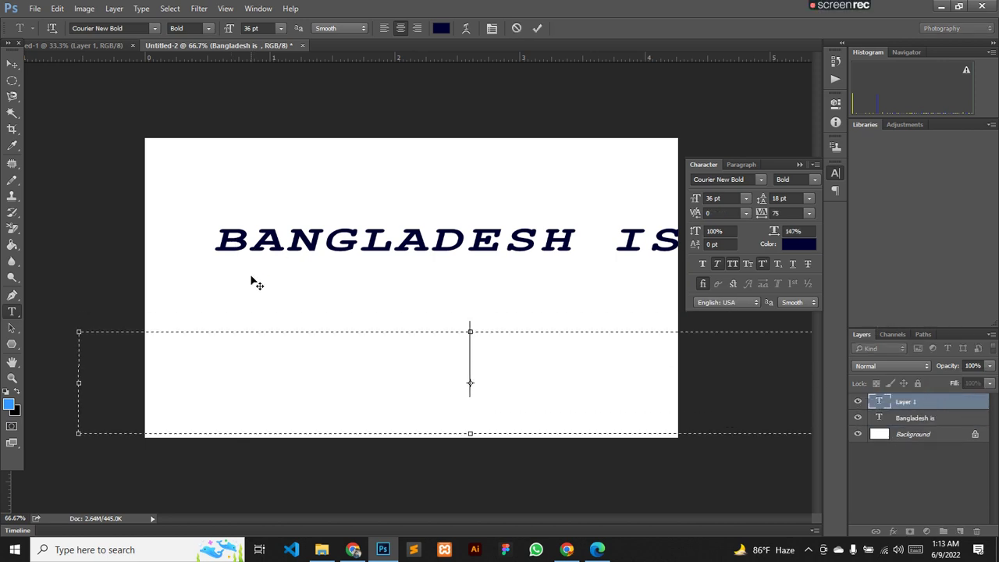
{"action": "left_click", "coordinate": [517, 28]}
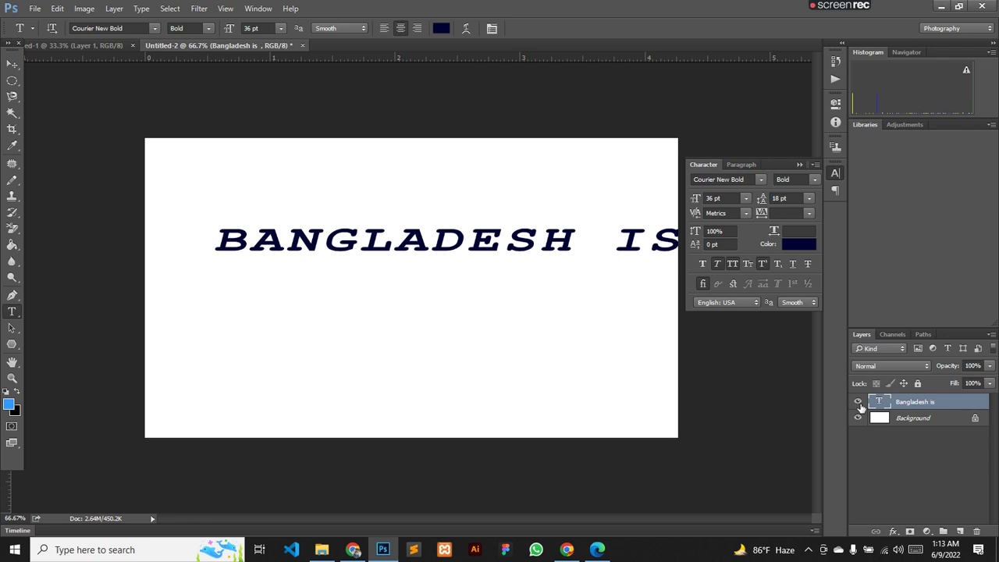
- Hide the "Bangladesh is" text layer and switch to the Vertical Type Tool
{"action": "left_click", "coordinate": [858, 403]}
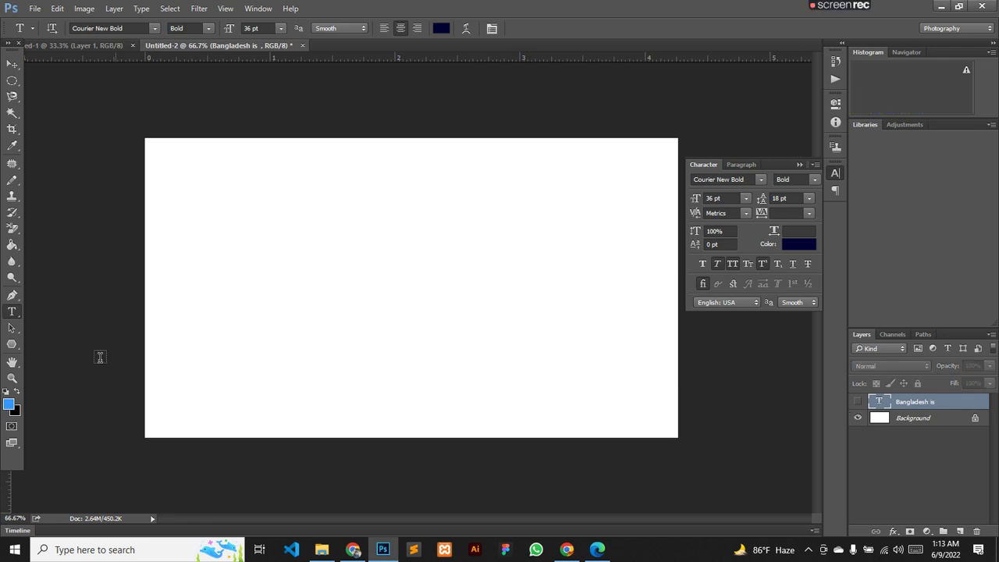
{"action": "right_click", "coordinate": [16, 312]}
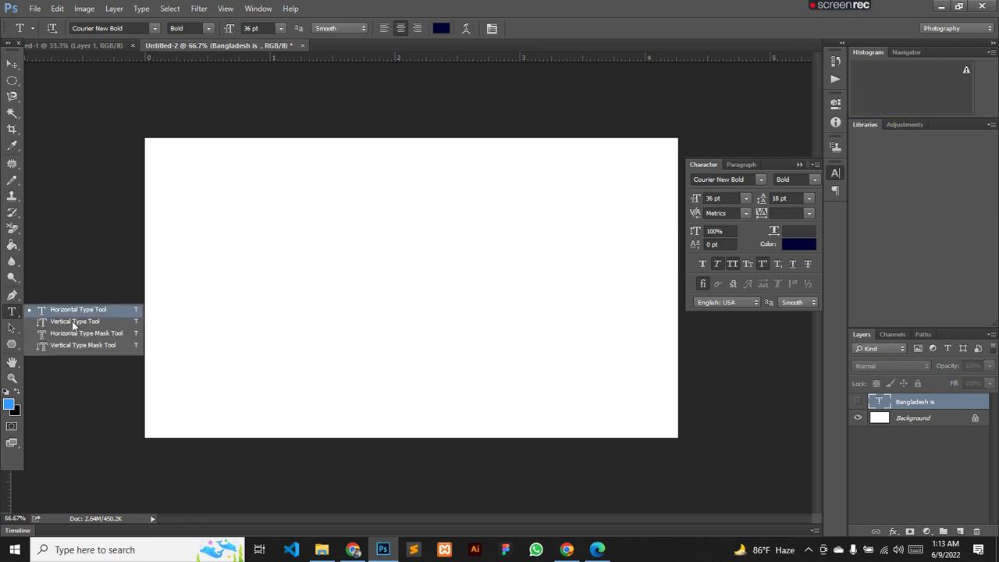
{"action": "left_click", "coordinate": [85, 321]}
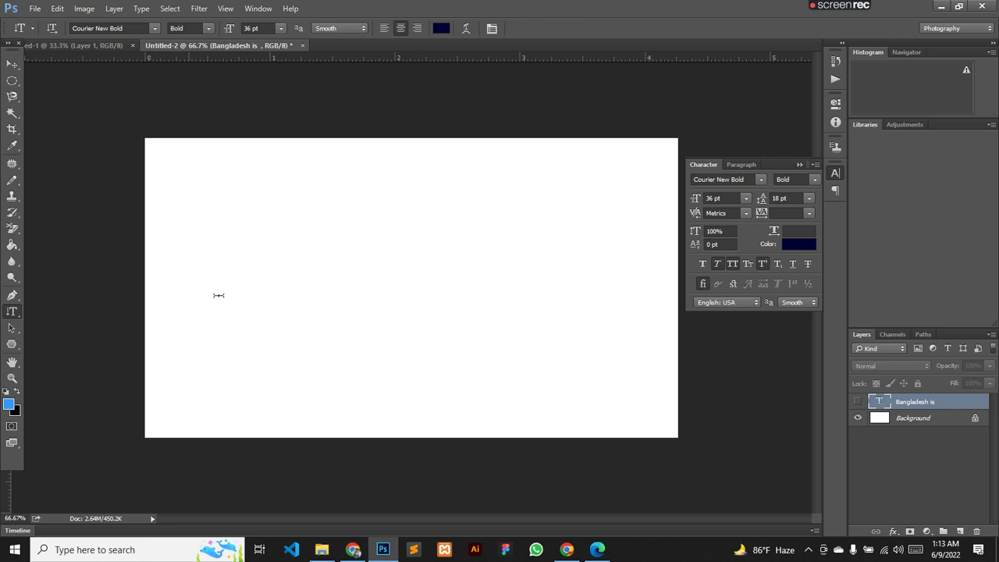
- Add a person's first name as vertical text in capitals, commit it and move it down so it fits fully on the canvas
{"action": "left_click", "coordinate": [282, 209]}
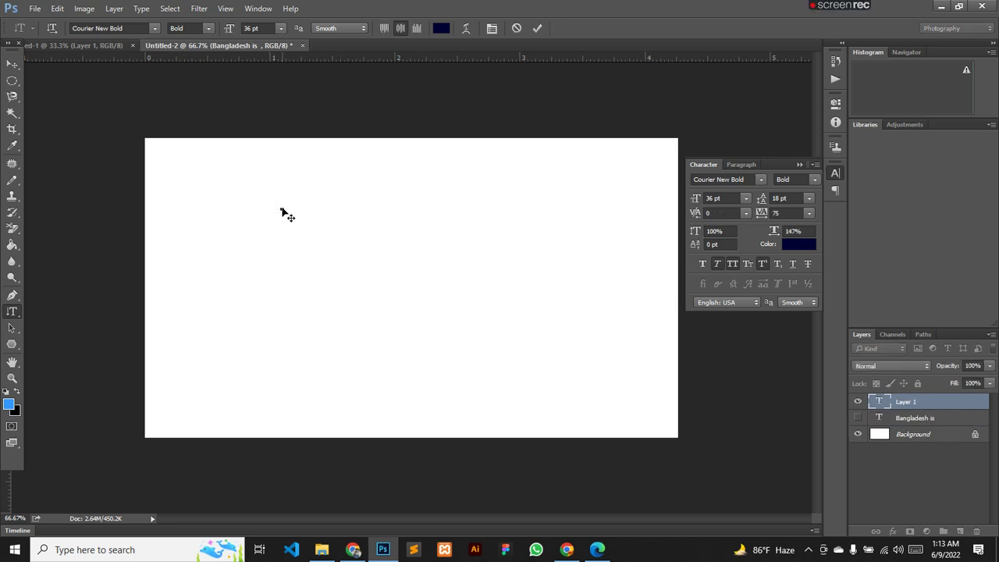
{"action": "type", "text": "SH"}
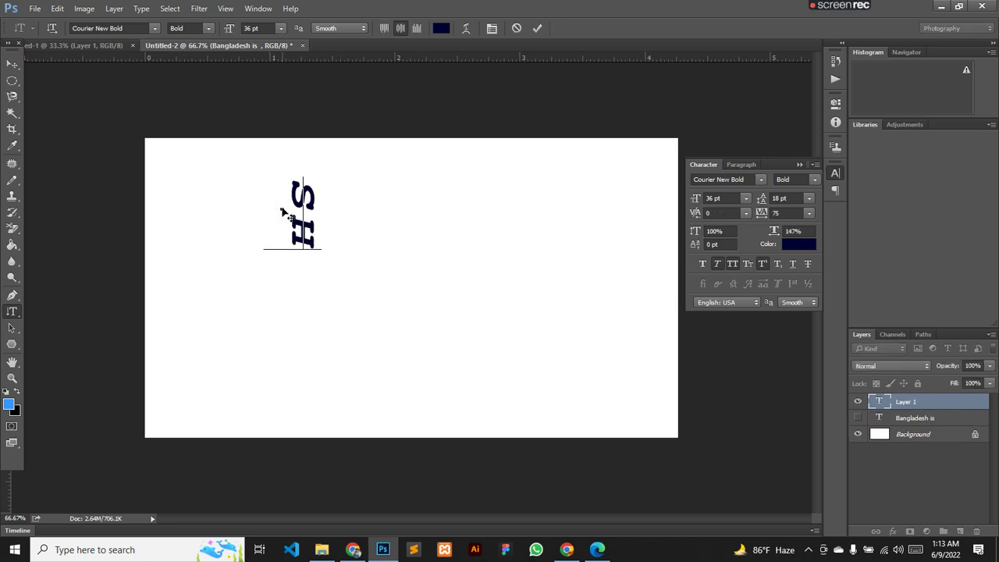
{"action": "type", "text": "AKIB"}
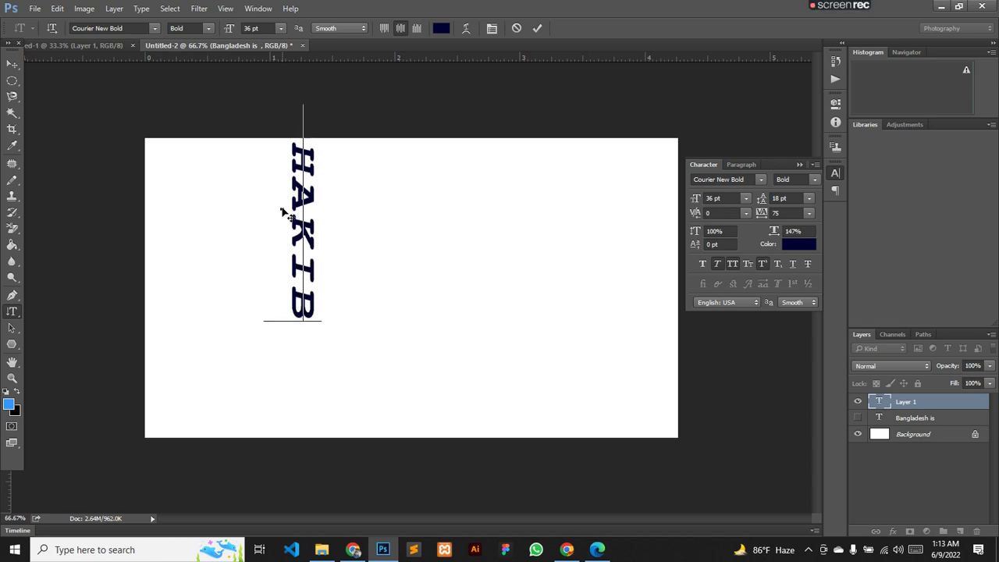
{"action": "left_click", "coordinate": [537, 28]}
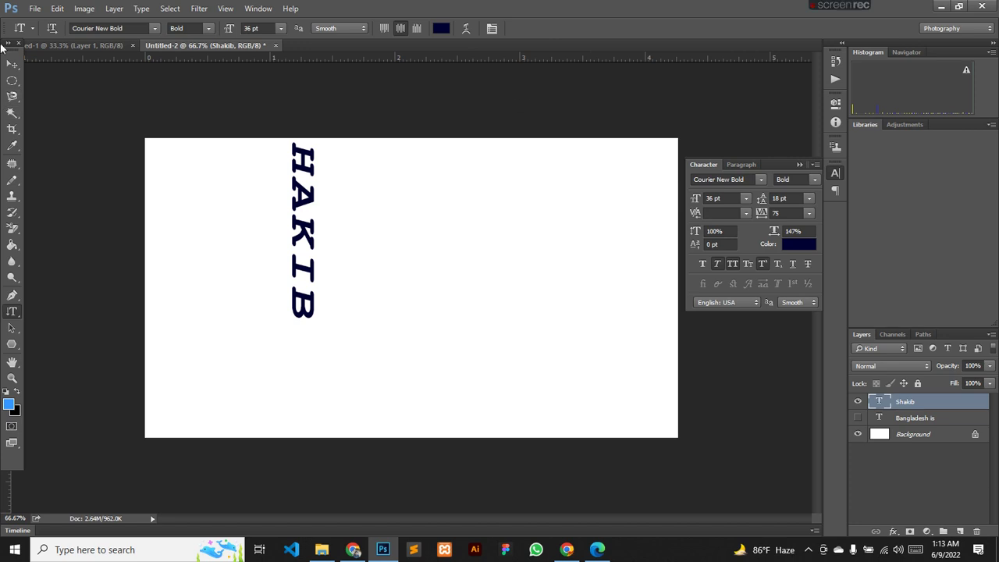
{"action": "left_click", "coordinate": [12, 64]}
{"action": "left_click_drag", "start_coordinate": [316, 166], "coordinate": [342, 235]}
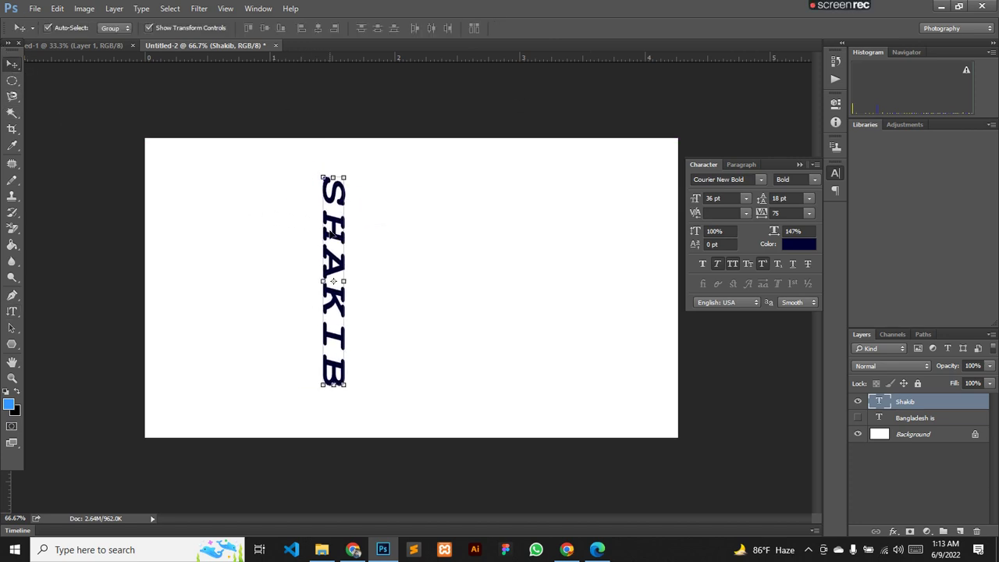